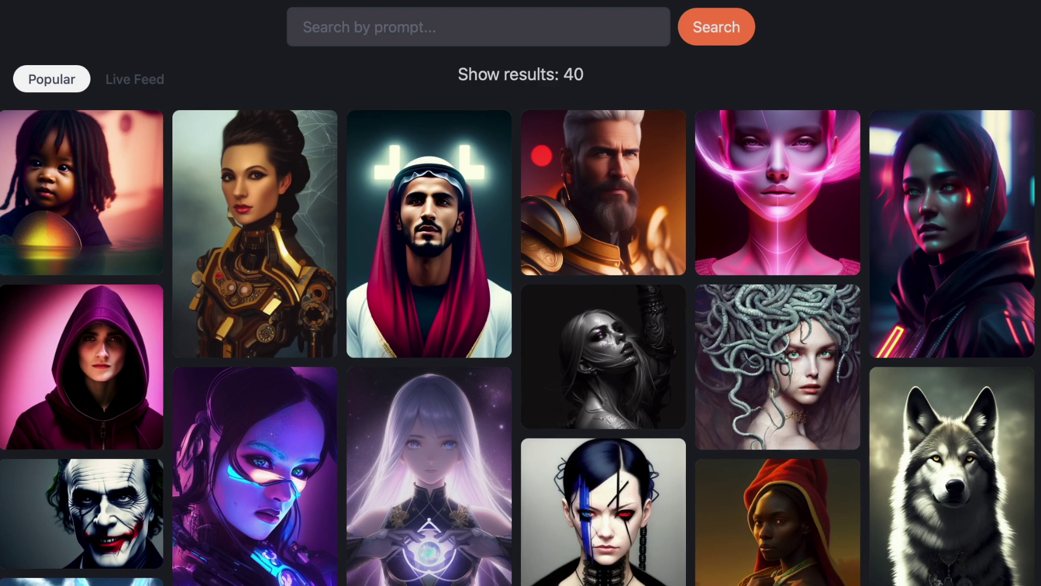
Step: Scroll the Midjourney feed and look over the cyberpunk girl image's details
{"action": "mouse_move", "coordinate": [946, 251]}
{"action": "scroll", "coordinate": [867, 78], "scroll_direction": "up", "scroll_amount": 5}
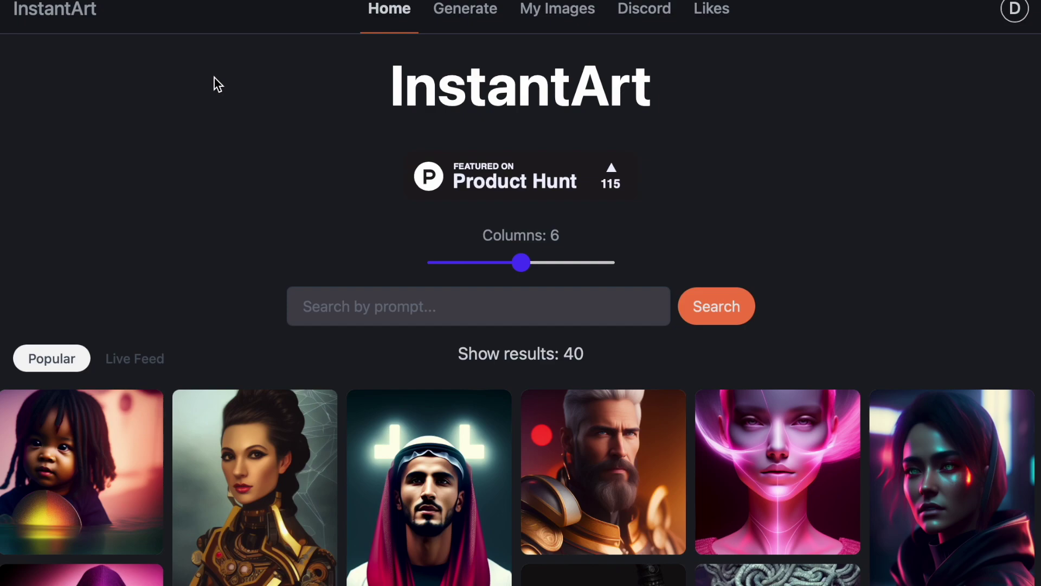
{"action": "scroll", "coordinate": [698, 340], "scroll_direction": "down", "scroll_amount": 2}
{"action": "scroll", "coordinate": [698, 340], "scroll_direction": "up", "scroll_amount": 2}
{"action": "scroll", "coordinate": [861, 249], "scroll_direction": "down", "scroll_amount": 4}
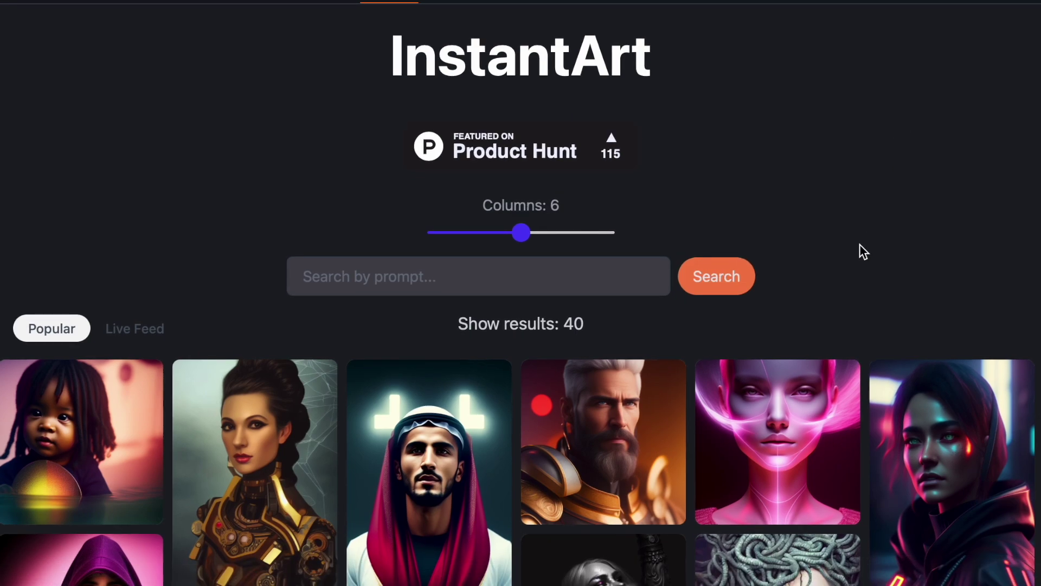
{"action": "scroll", "coordinate": [862, 250], "scroll_direction": "down", "scroll_amount": 3}
{"action": "scroll", "coordinate": [846, 255], "scroll_direction": "down", "scroll_amount": 2}
{"action": "mouse_move", "coordinate": [250, 369]}
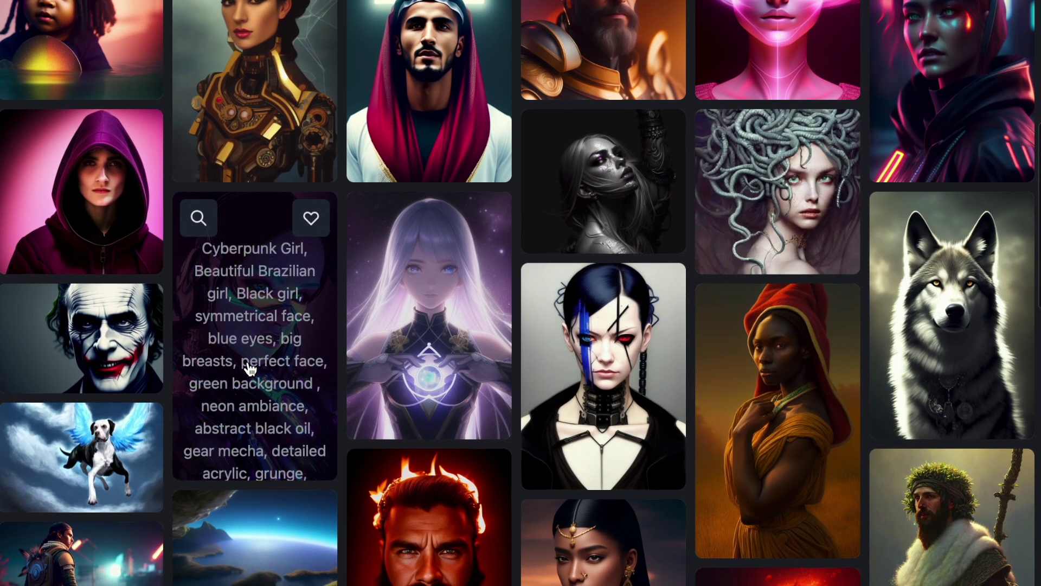
{"action": "left_click", "coordinate": [274, 313]}
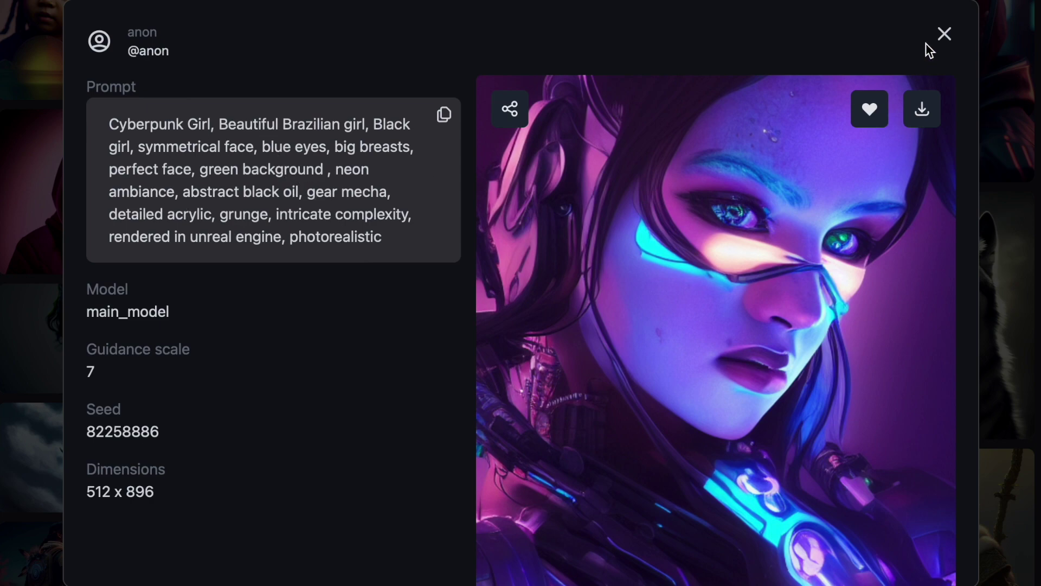
{"action": "left_click", "coordinate": [945, 35]}
Step: Scroll further and inspect the blue-hair cyborg girl image's details
{"action": "scroll", "coordinate": [635, 491], "scroll_direction": "down", "scroll_amount": 8}
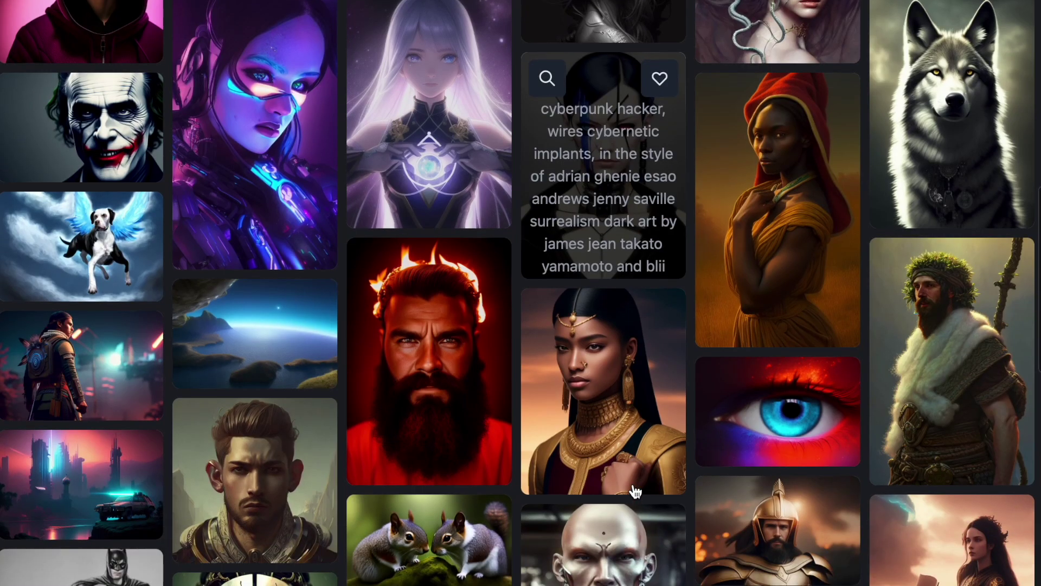
{"action": "scroll", "coordinate": [879, 374], "scroll_direction": "down", "scroll_amount": 2}
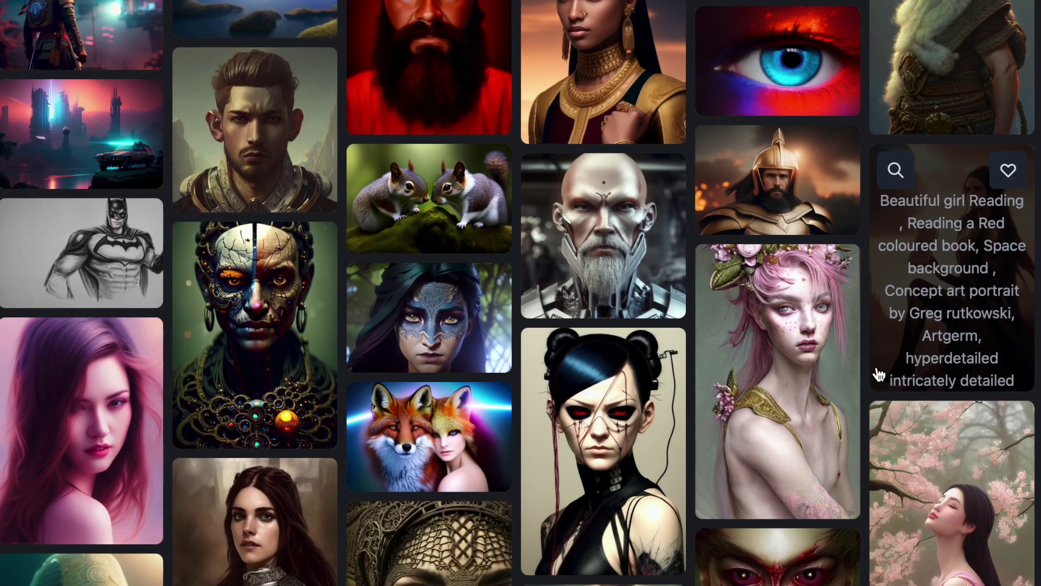
{"action": "scroll", "coordinate": [750, 325], "scroll_direction": "down", "scroll_amount": 6}
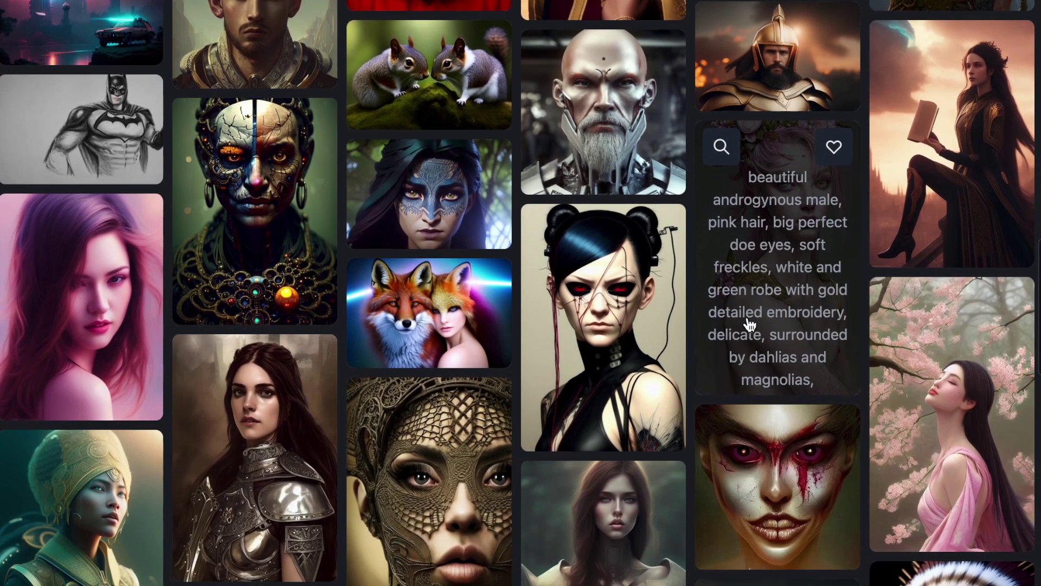
{"action": "scroll", "coordinate": [750, 325], "scroll_direction": "down", "scroll_amount": 2}
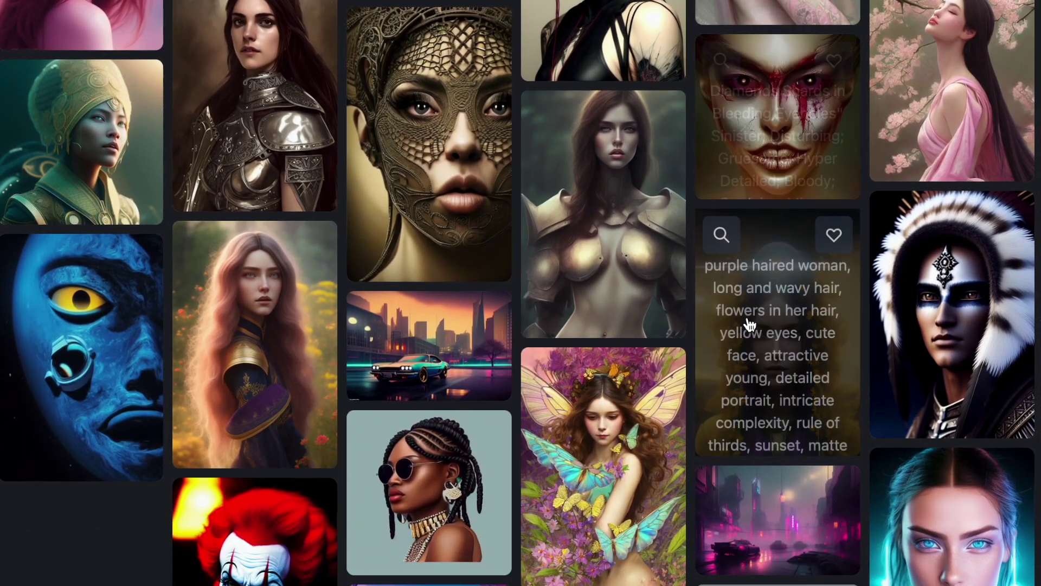
{"action": "scroll", "coordinate": [750, 326], "scroll_direction": "down", "scroll_amount": 5}
{"action": "scroll", "coordinate": [814, 304], "scroll_direction": "down", "scroll_amount": 3}
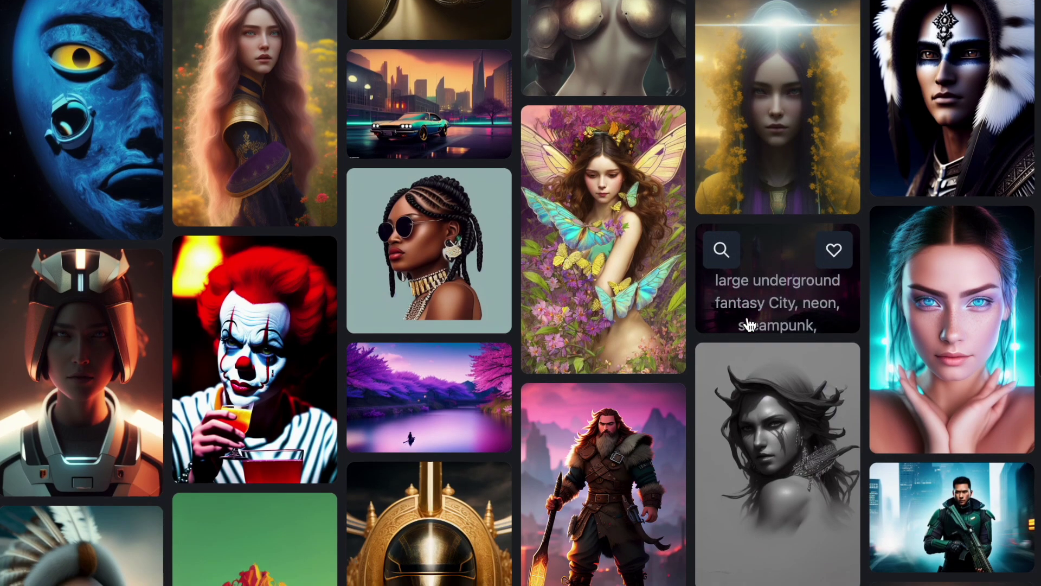
{"action": "left_click", "coordinate": [942, 242]}
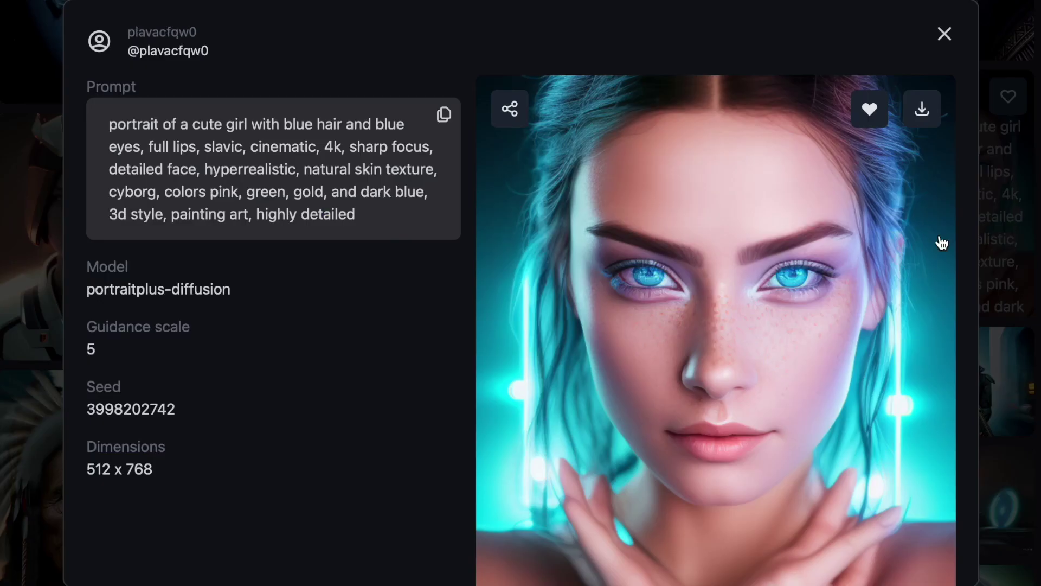
{"action": "left_click", "coordinate": [945, 35]}
{"action": "scroll", "coordinate": [646, 360], "scroll_direction": "up", "scroll_amount": 10}
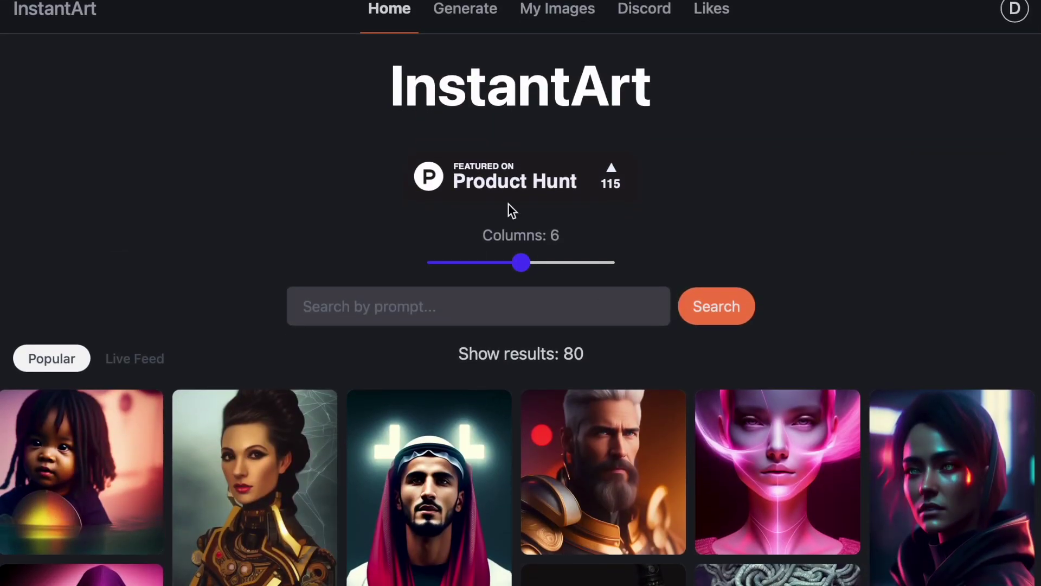
Step: Copy the starseed alien image's full command and return to InstantArt
{"action": "left_click", "coordinate": [476, 15]}
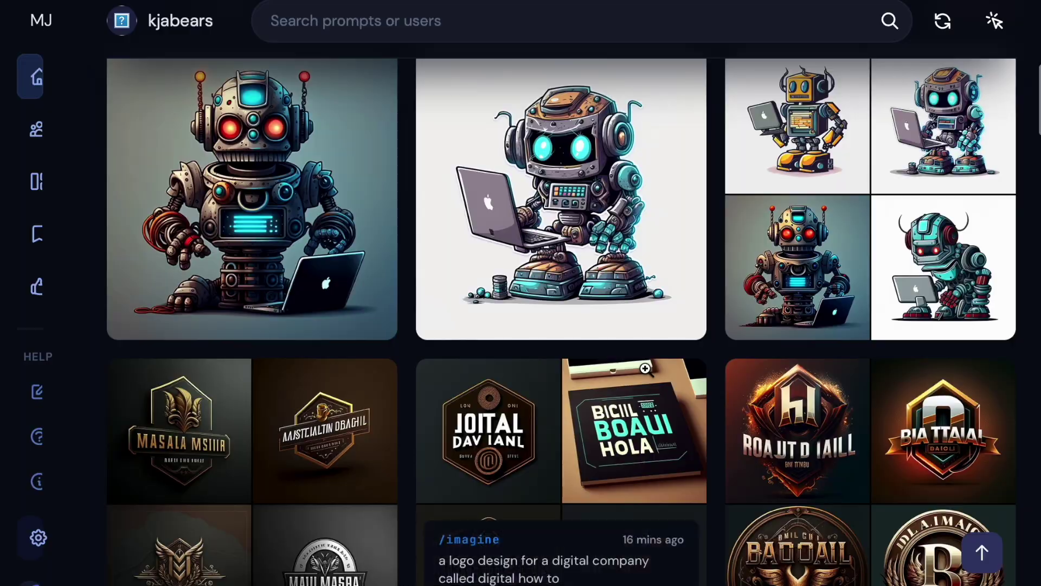
{"action": "scroll", "coordinate": [644, 368], "scroll_direction": "down", "scroll_amount": 10}
{"action": "scroll", "coordinate": [645, 369], "scroll_direction": "down", "scroll_amount": 20}
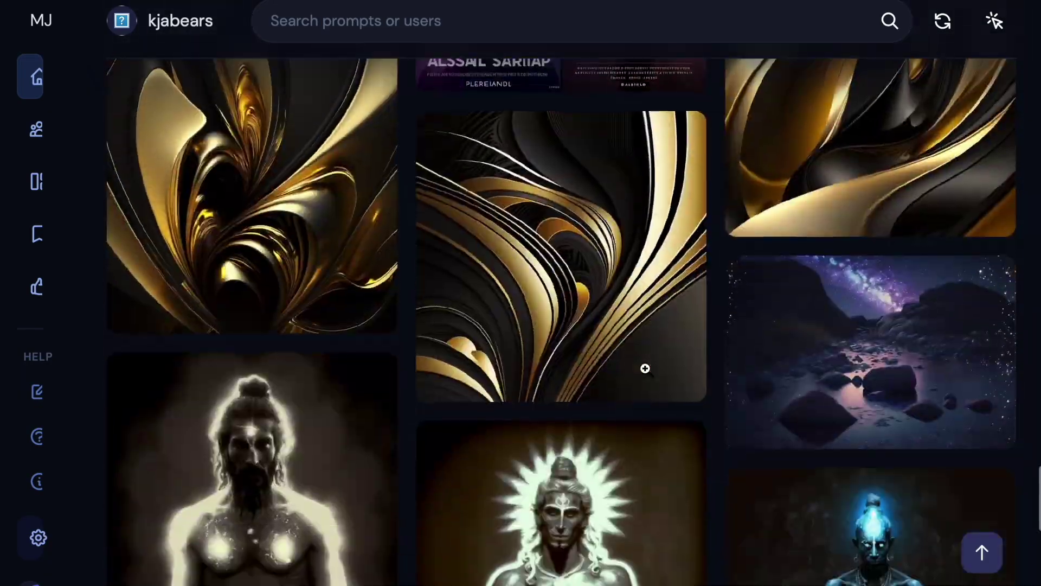
{"action": "scroll", "coordinate": [645, 368], "scroll_direction": "down", "scroll_amount": 20}
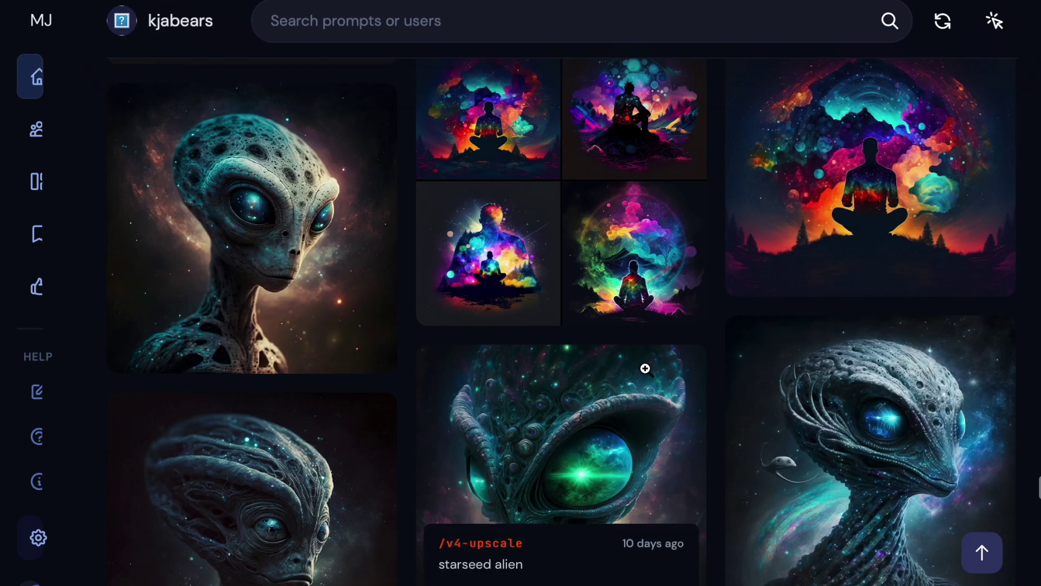
{"action": "scroll", "coordinate": [644, 368], "scroll_direction": "down", "scroll_amount": 4}
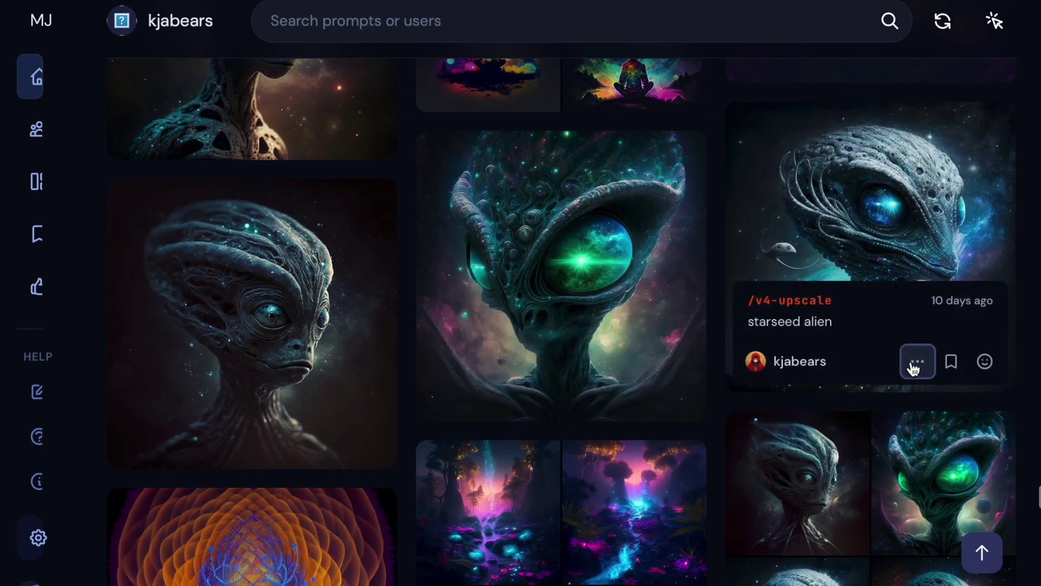
{"action": "left_click", "coordinate": [916, 364]}
{"action": "mouse_move", "coordinate": [825, 155]}
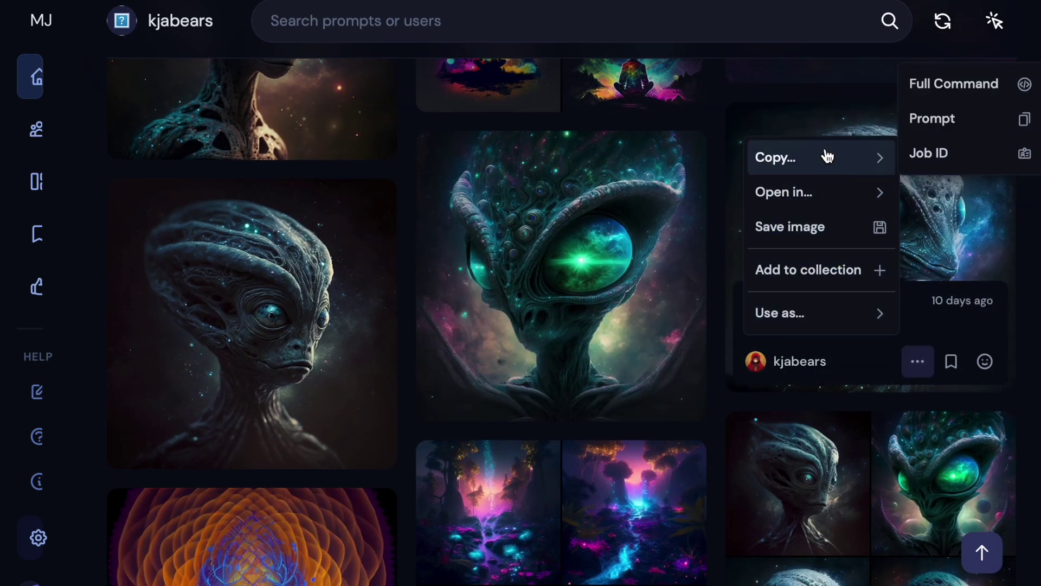
{"action": "left_click", "coordinate": [974, 99]}
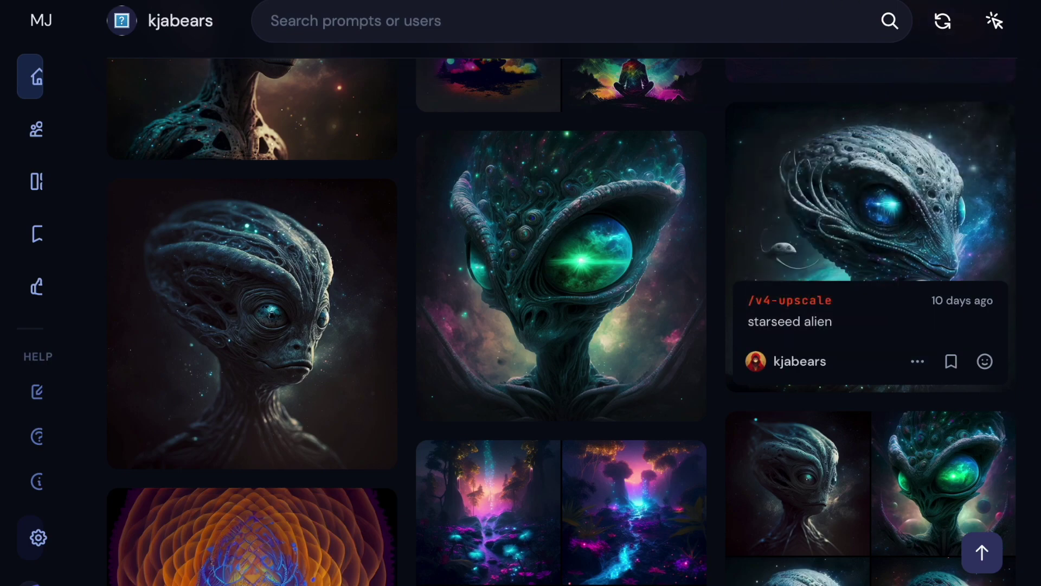
{"action": "left_click", "coordinate": [478, 1]}
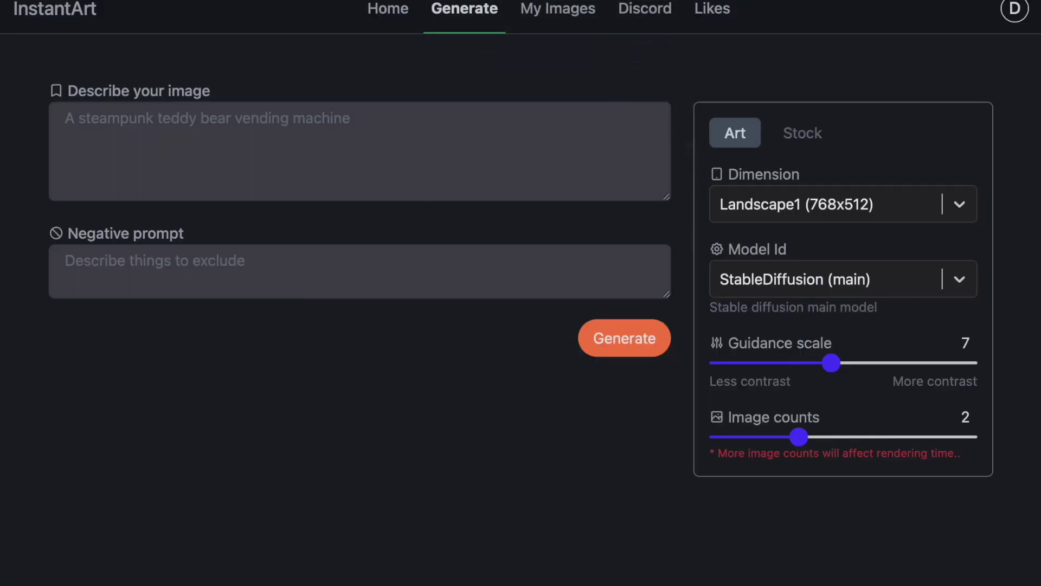
Step: Paste the 'starseed alien --v 4' prompt and choose the Portrait2 (512x640) size
{"action": "left_click", "coordinate": [453, 163]}
{"action": "type", "text": "starseed alien  --v 4"}
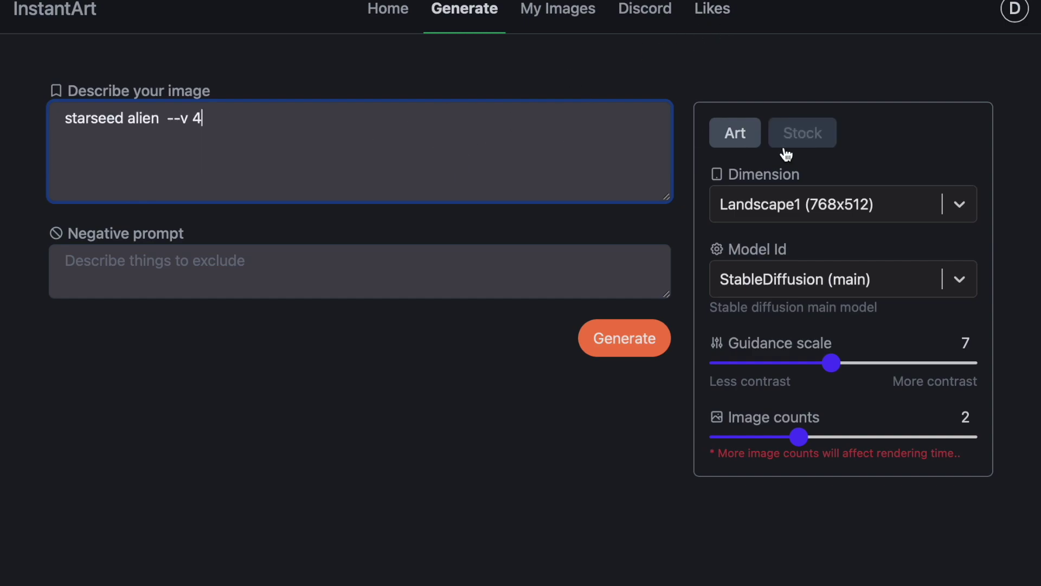
{"action": "left_click", "coordinate": [963, 210]}
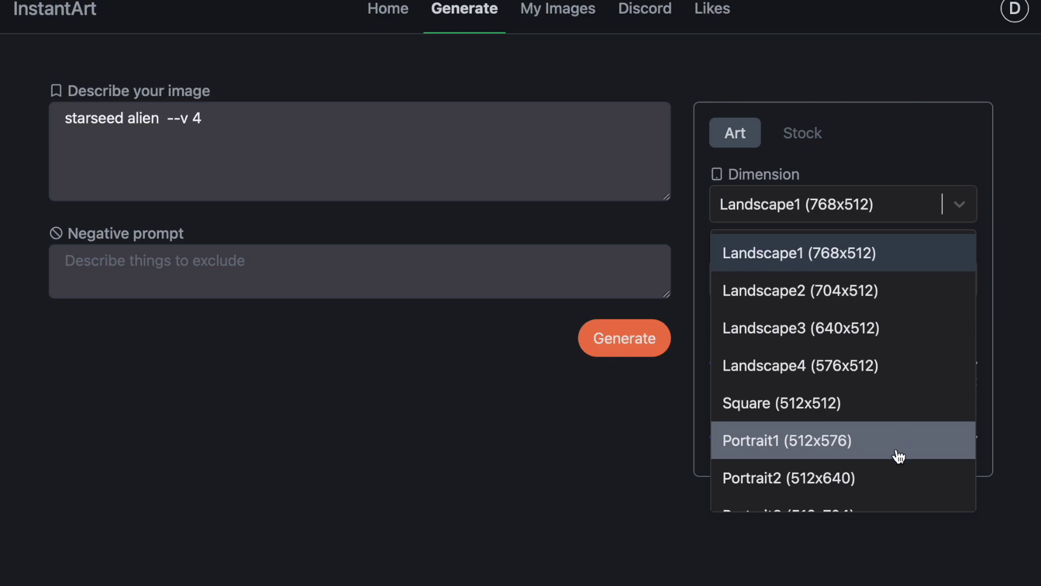
{"action": "left_click", "coordinate": [899, 470]}
Step: Select the MidJourney V4 inspired model and start generating
{"action": "left_click", "coordinate": [955, 283]}
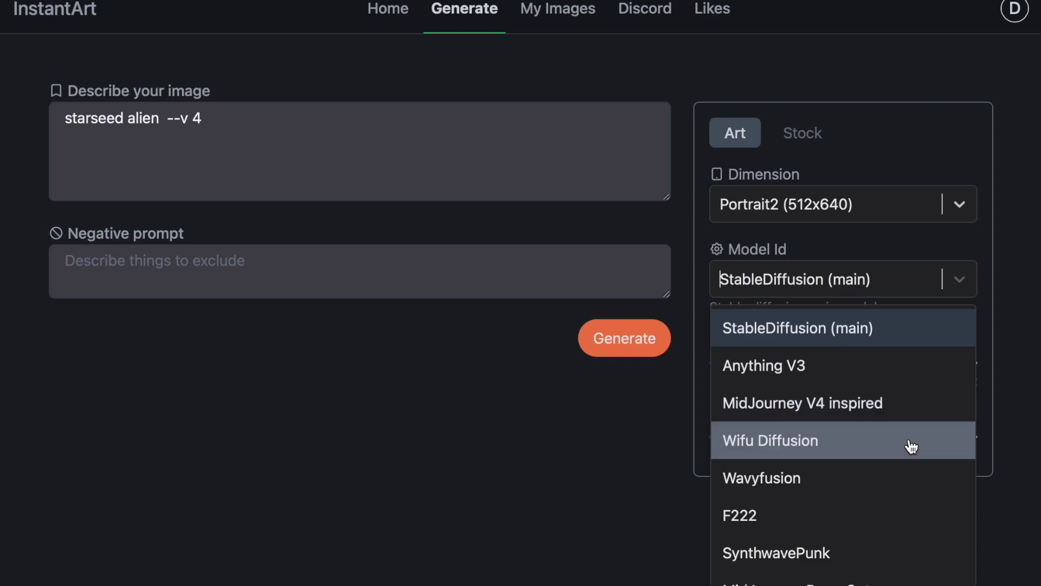
{"action": "scroll", "coordinate": [911, 446], "scroll_direction": "down", "scroll_amount": 6}
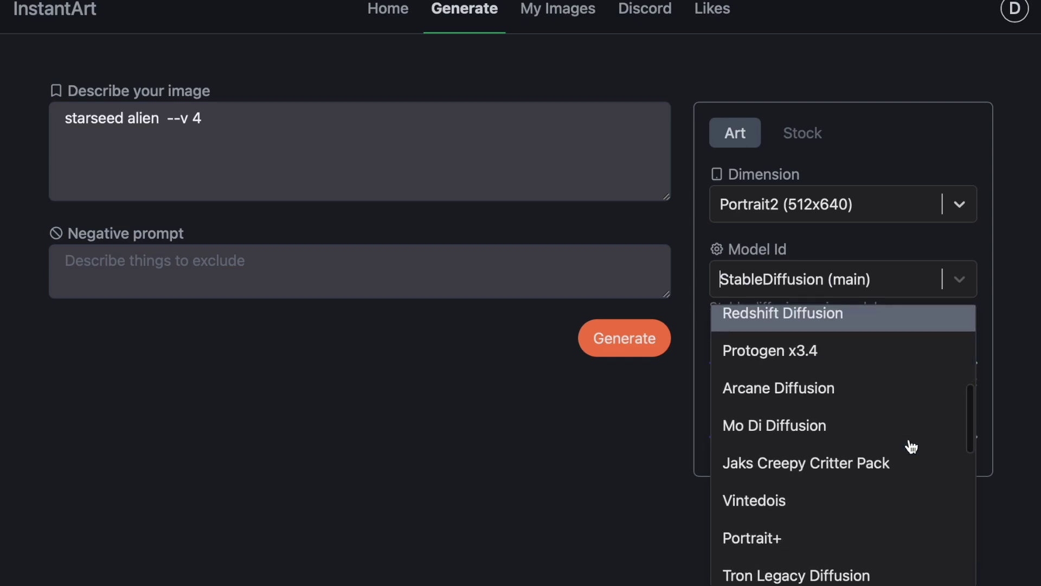
{"action": "scroll", "coordinate": [911, 446], "scroll_direction": "down", "scroll_amount": 10}
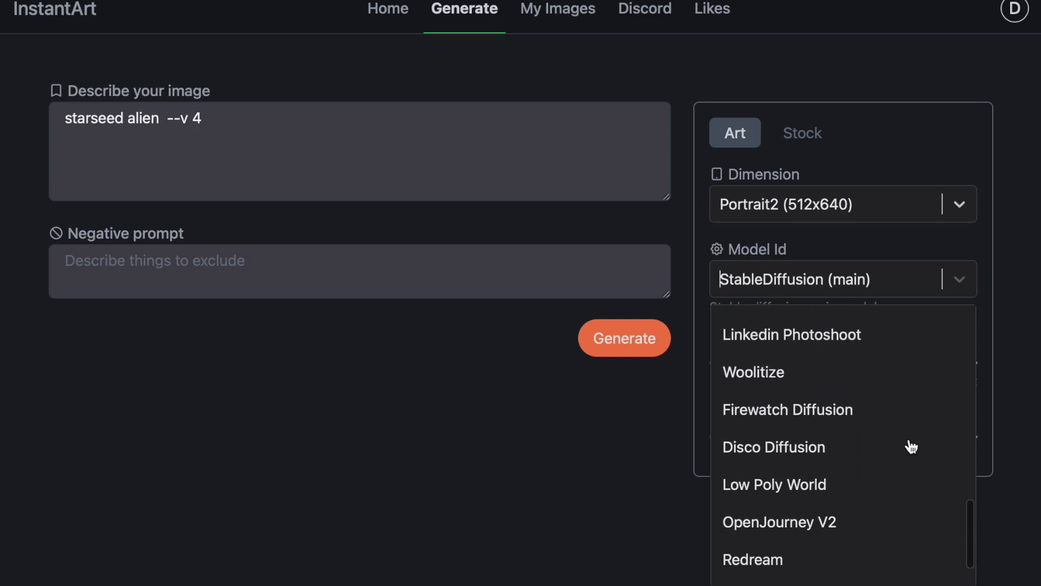
{"action": "scroll", "coordinate": [911, 446], "scroll_direction": "down", "scroll_amount": 2}
{"action": "scroll", "coordinate": [911, 446], "scroll_direction": "down", "scroll_amount": 5}
{"action": "scroll", "coordinate": [912, 446], "scroll_direction": "up", "scroll_amount": 20}
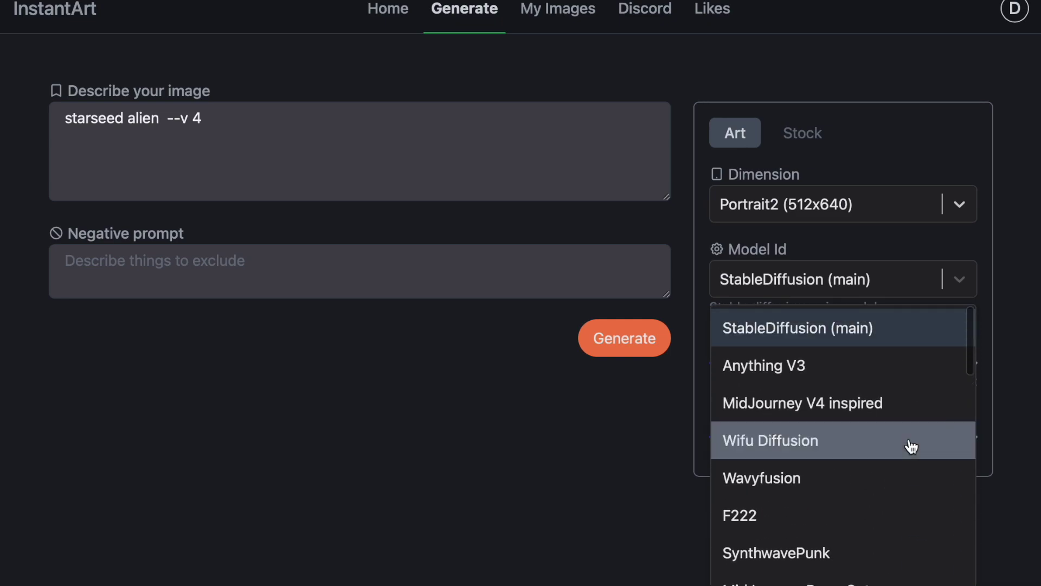
{"action": "left_click", "coordinate": [882, 411]}
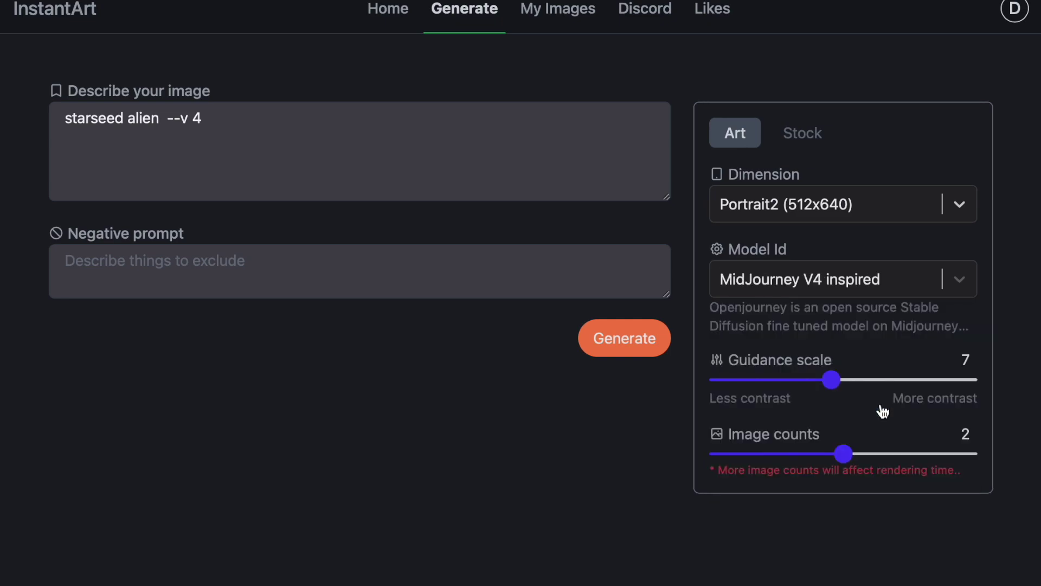
{"action": "left_click", "coordinate": [610, 351]}
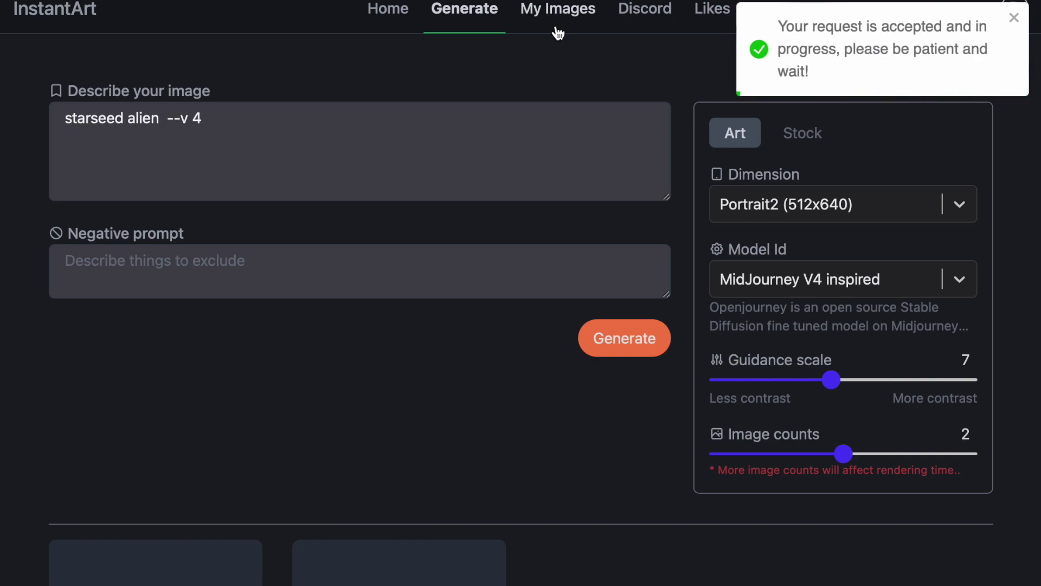
Step: Scroll the page to watch the two 512x640 starseed alien slots rendering
{"action": "scroll", "coordinate": [771, 62], "scroll_direction": "down", "scroll_amount": 2}
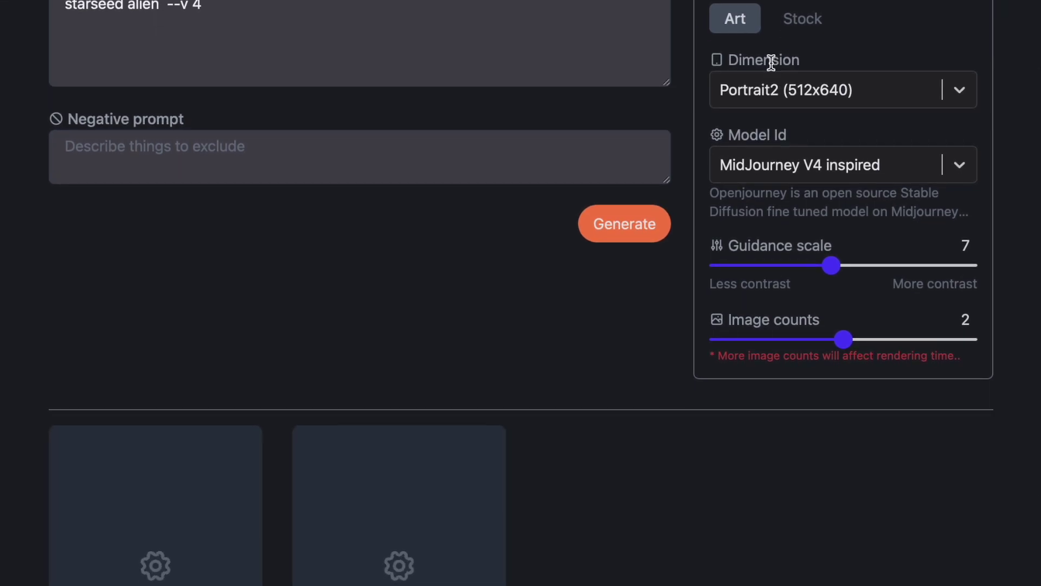
{"action": "scroll", "coordinate": [614, 313], "scroll_direction": "down", "scroll_amount": 3}
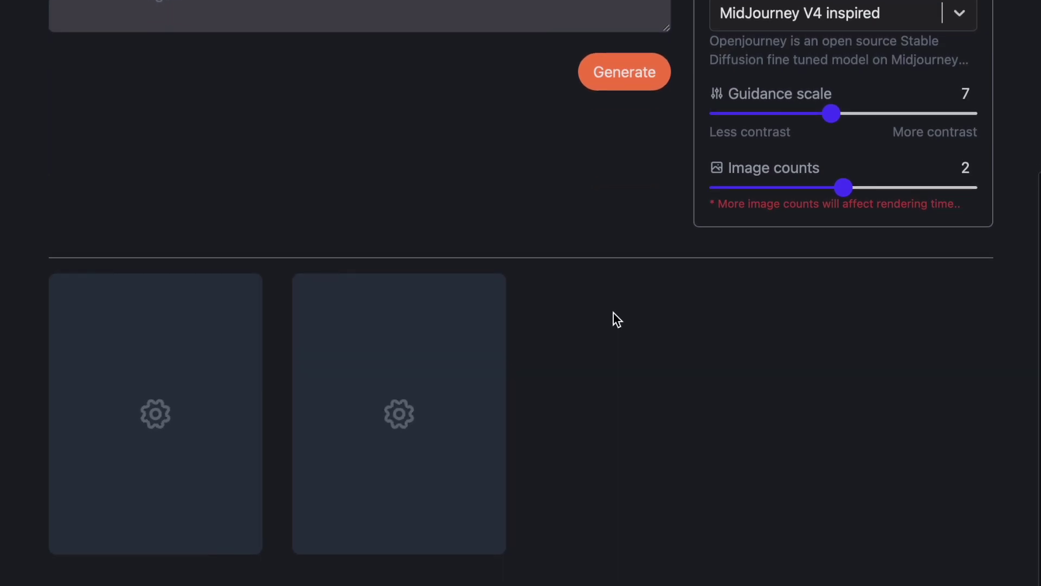
{"action": "scroll", "coordinate": [613, 313], "scroll_direction": "up", "scroll_amount": 4}
{"action": "scroll", "coordinate": [614, 314], "scroll_direction": "down", "scroll_amount": 4}
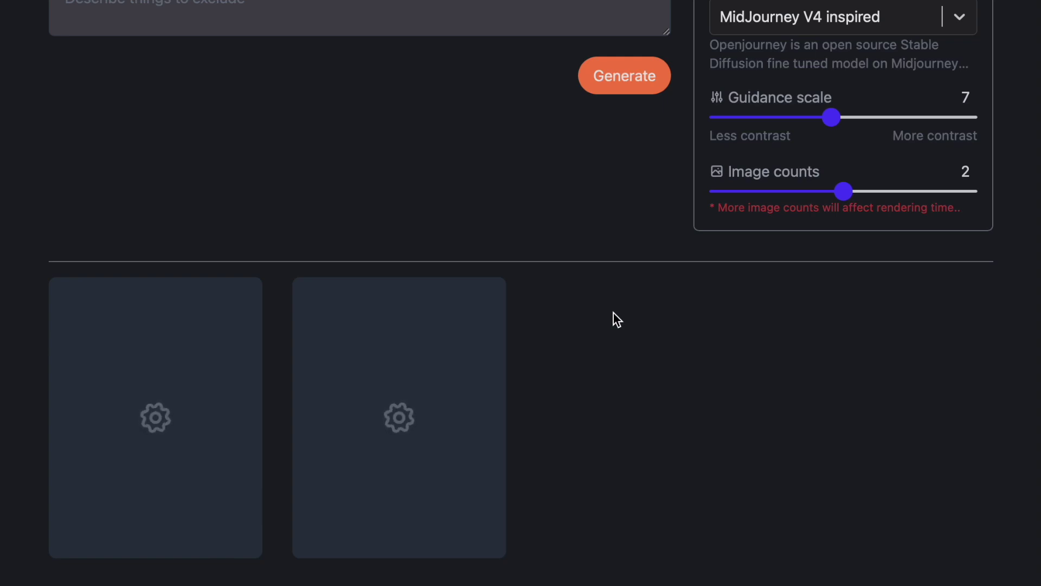
{"action": "scroll", "coordinate": [613, 313], "scroll_direction": "up", "scroll_amount": 5}
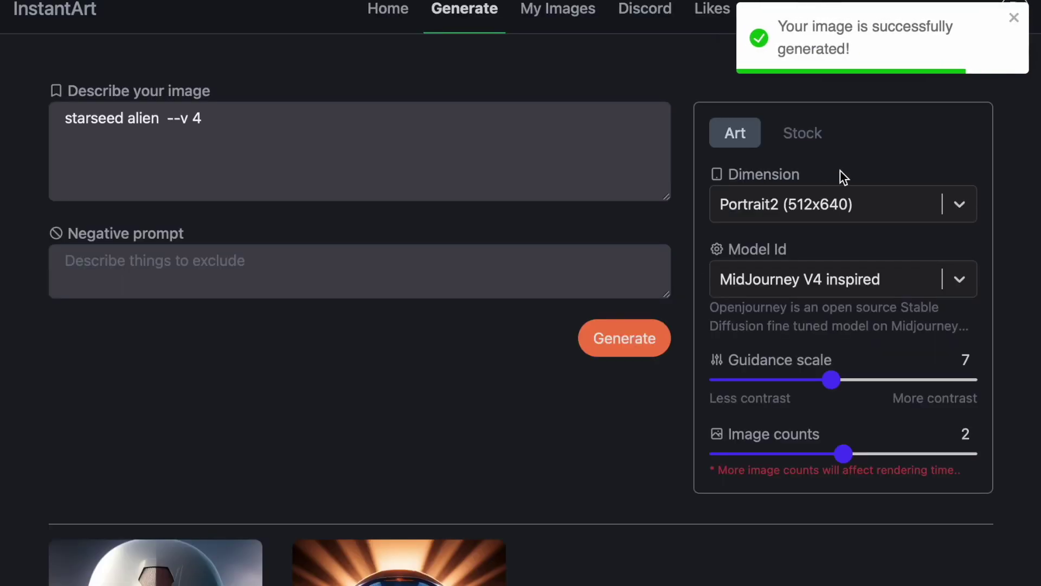
{"action": "scroll", "coordinate": [559, 258], "scroll_direction": "down", "scroll_amount": 5}
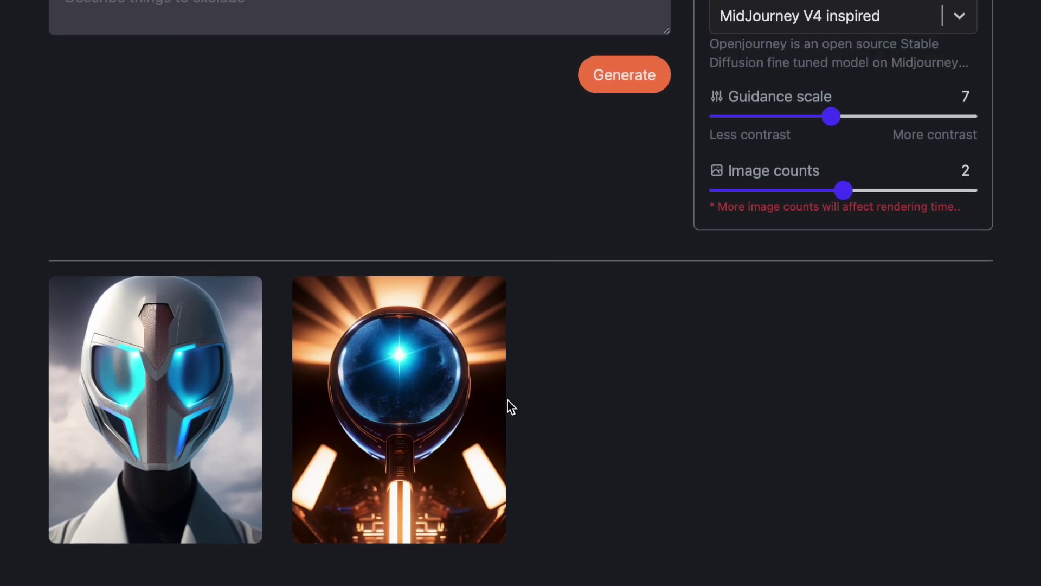
{"action": "mouse_move", "coordinate": [486, 495]}
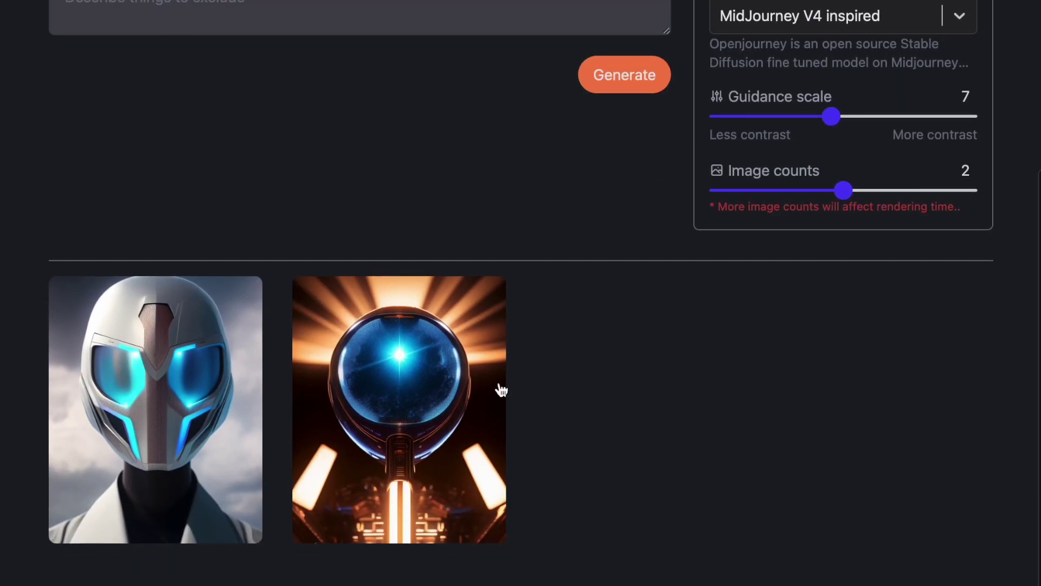
{"action": "mouse_move", "coordinate": [378, 408]}
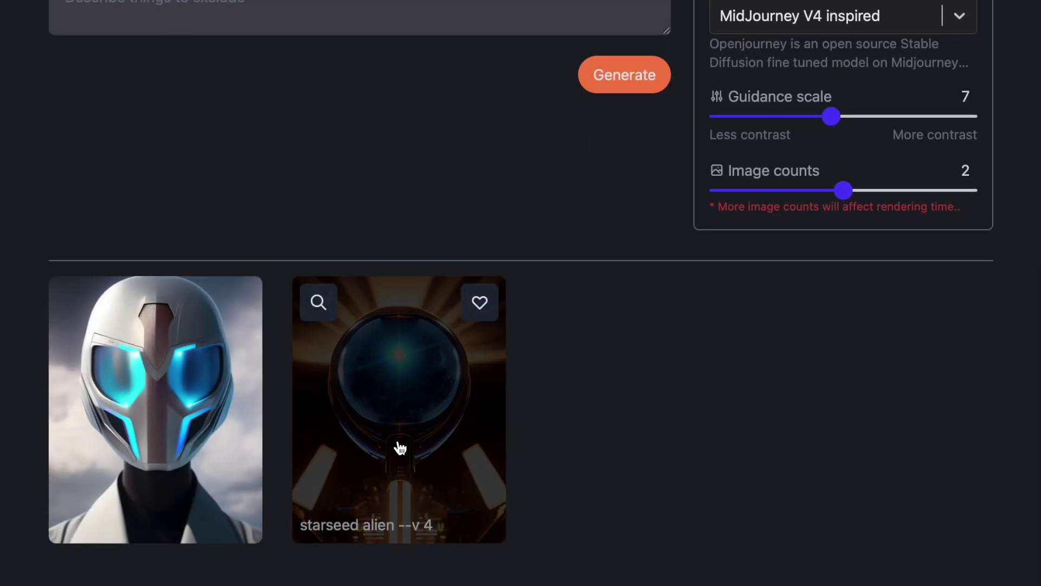
{"action": "scroll", "coordinate": [721, 358], "scroll_direction": "up", "scroll_amount": 3}
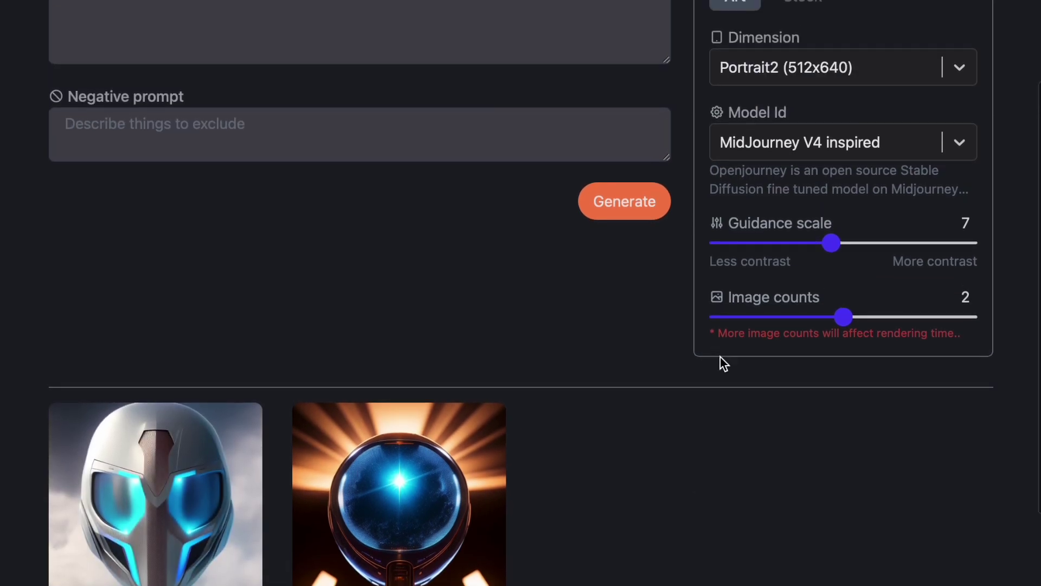
{"action": "scroll", "coordinate": [721, 357], "scroll_direction": "up", "scroll_amount": 3}
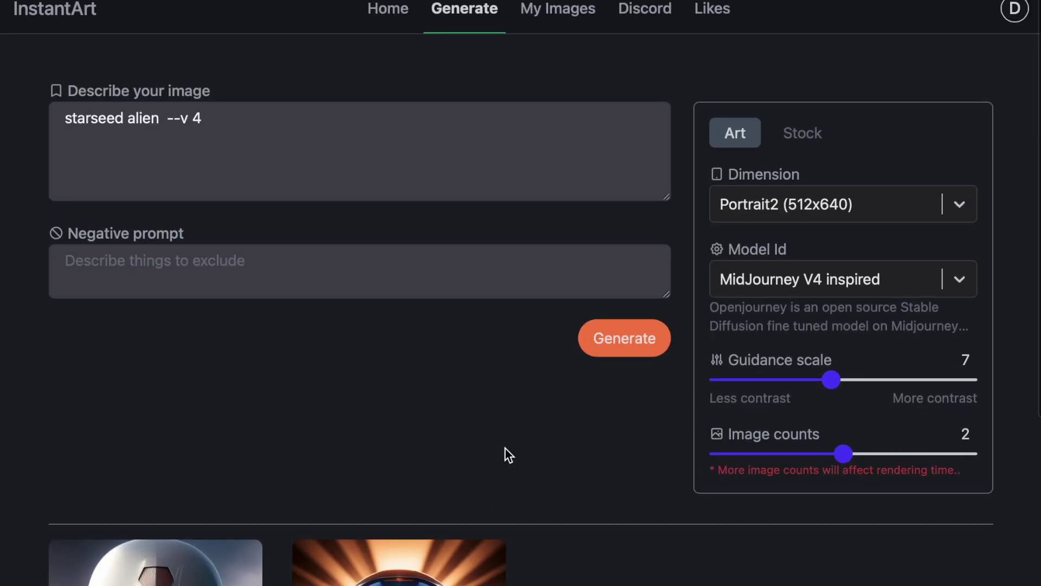
Step: Open My Images and review the green-haired girl image's details
{"action": "left_click", "coordinate": [580, 16]}
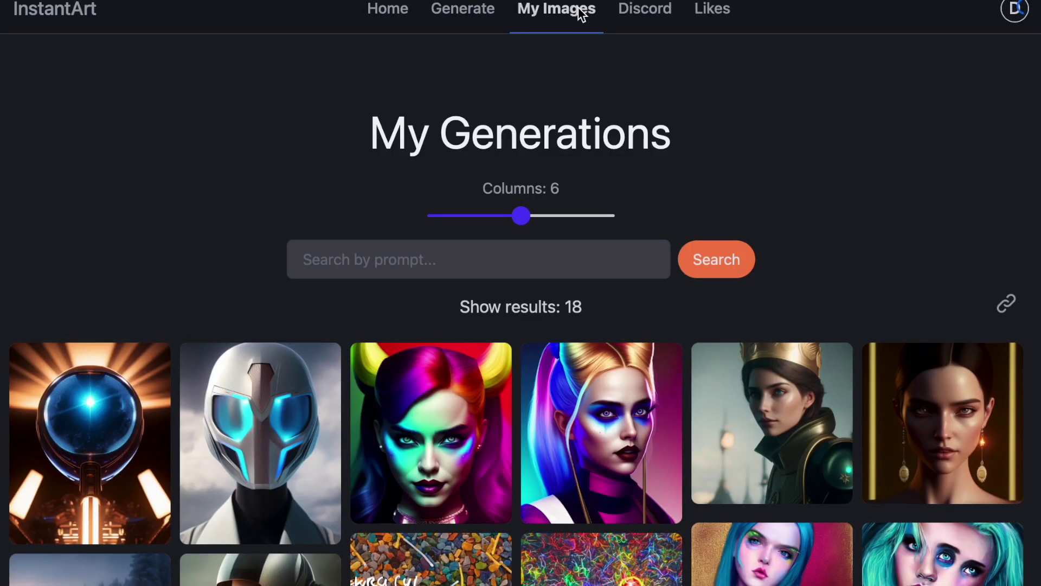
{"action": "scroll", "coordinate": [882, 190], "scroll_direction": "down", "scroll_amount": 3}
{"action": "scroll", "coordinate": [881, 187], "scroll_direction": "down", "scroll_amount": 3}
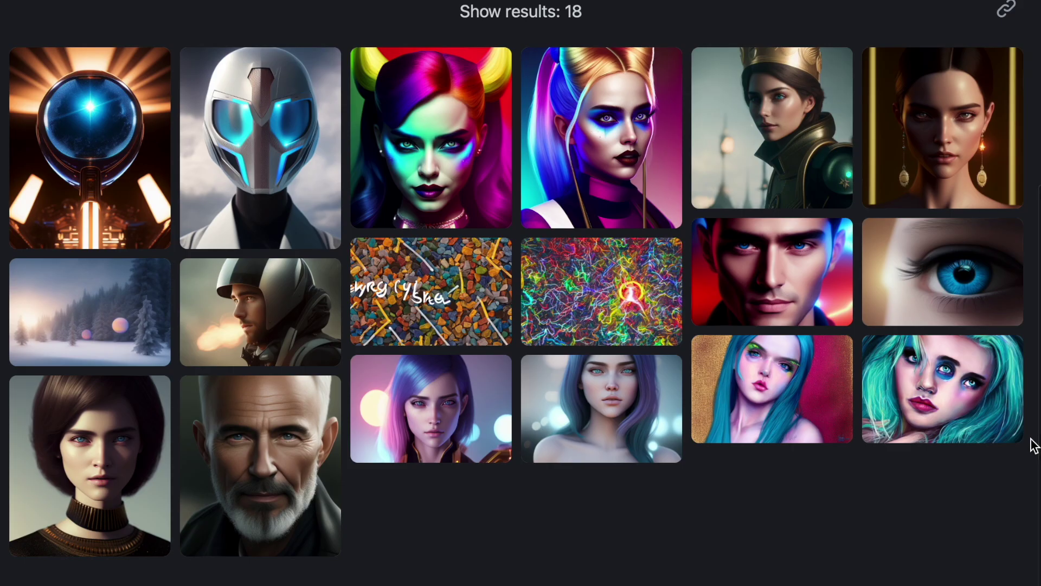
{"action": "left_click", "coordinate": [968, 390]}
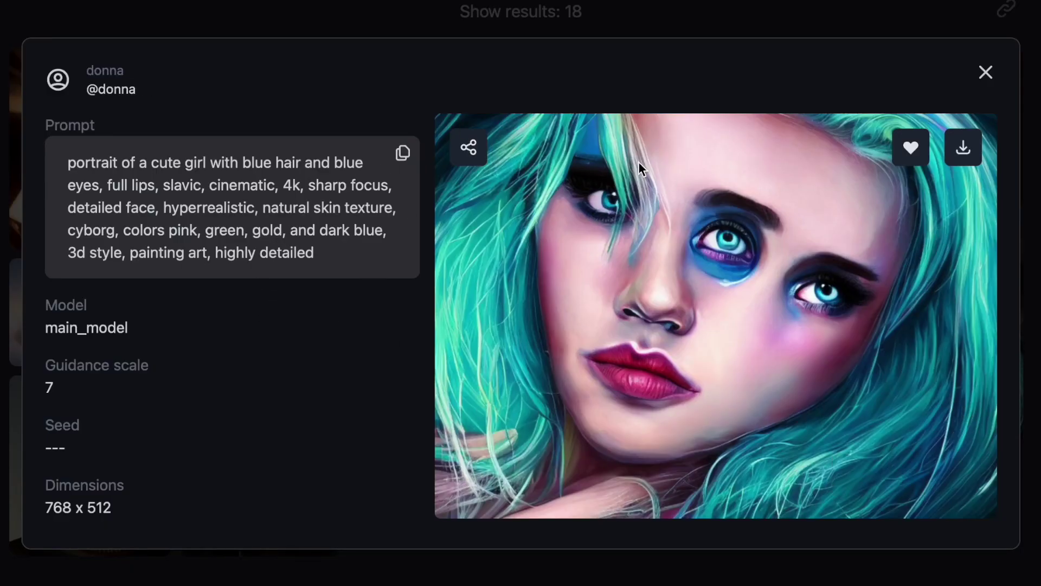
{"action": "left_click", "coordinate": [986, 72]}
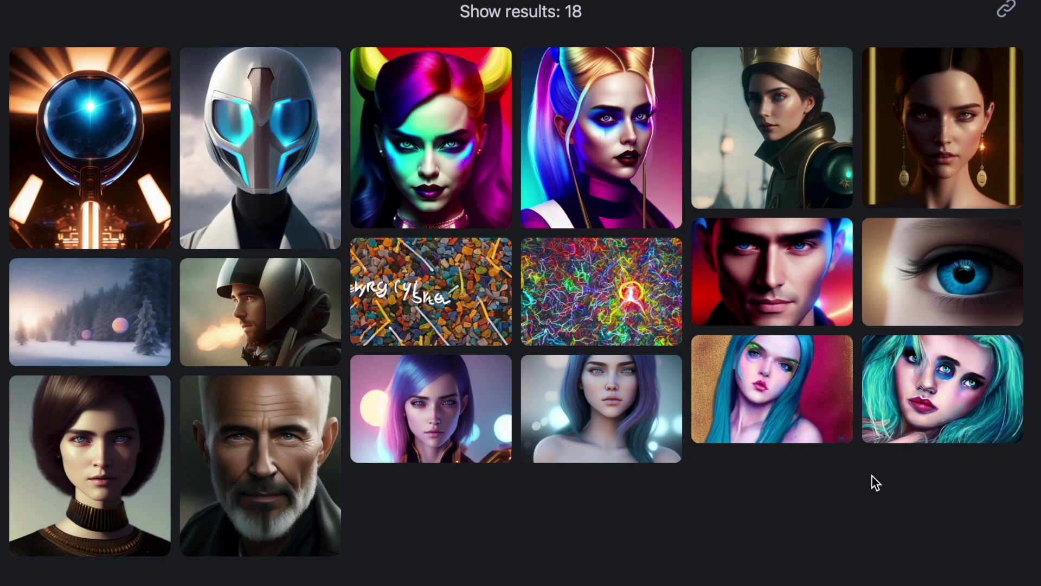
Step: Review the blue-haired girl and Harley Quinn image details, then scroll back up
{"action": "left_click", "coordinate": [598, 430]}
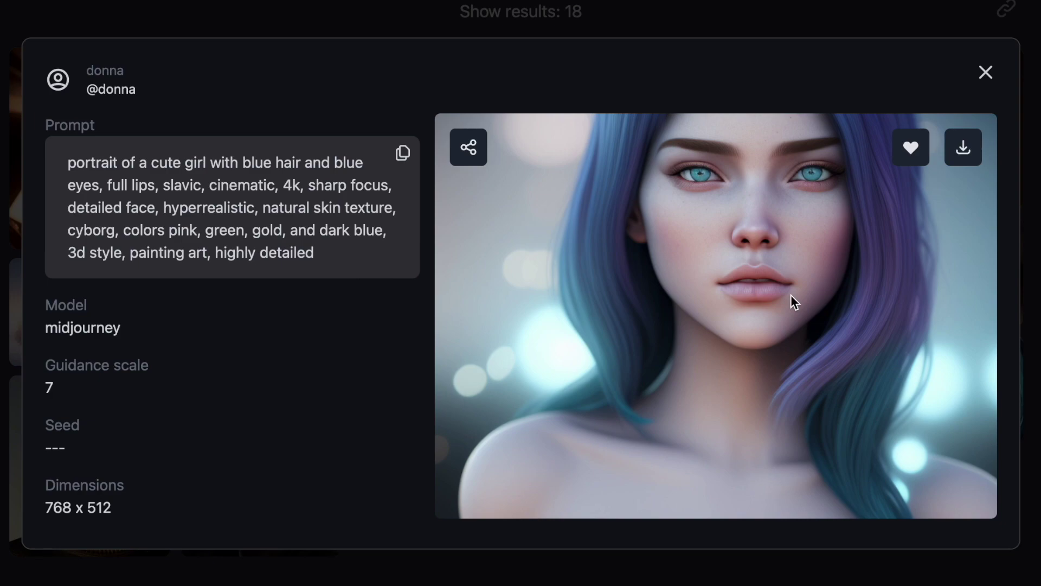
{"action": "left_click", "coordinate": [988, 75]}
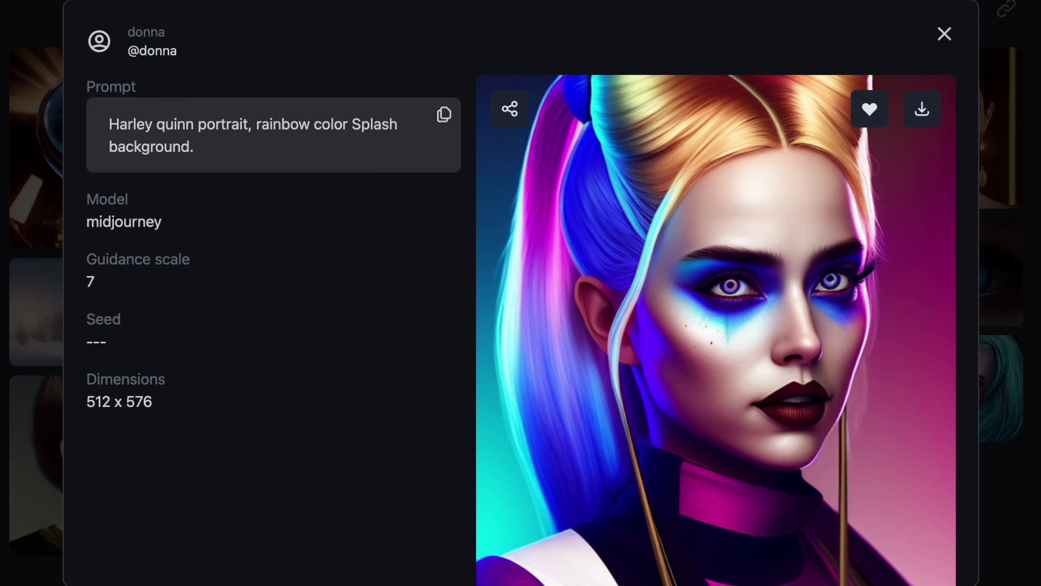
{"action": "left_click", "coordinate": [945, 34]}
{"action": "scroll", "coordinate": [854, 265], "scroll_direction": "up", "scroll_amount": 1}
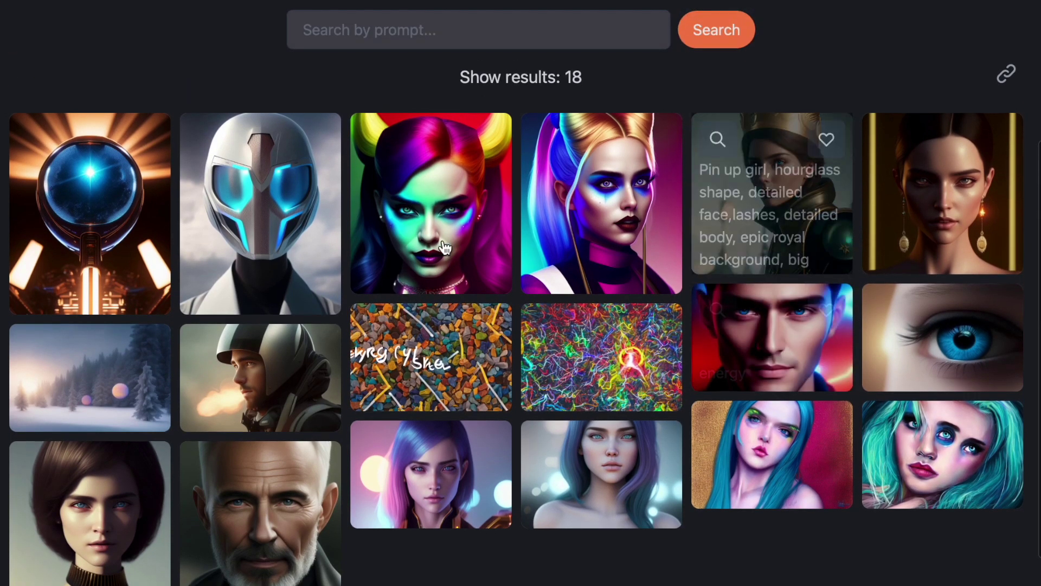
{"action": "scroll", "coordinate": [550, 179], "scroll_direction": "up", "scroll_amount": 4}
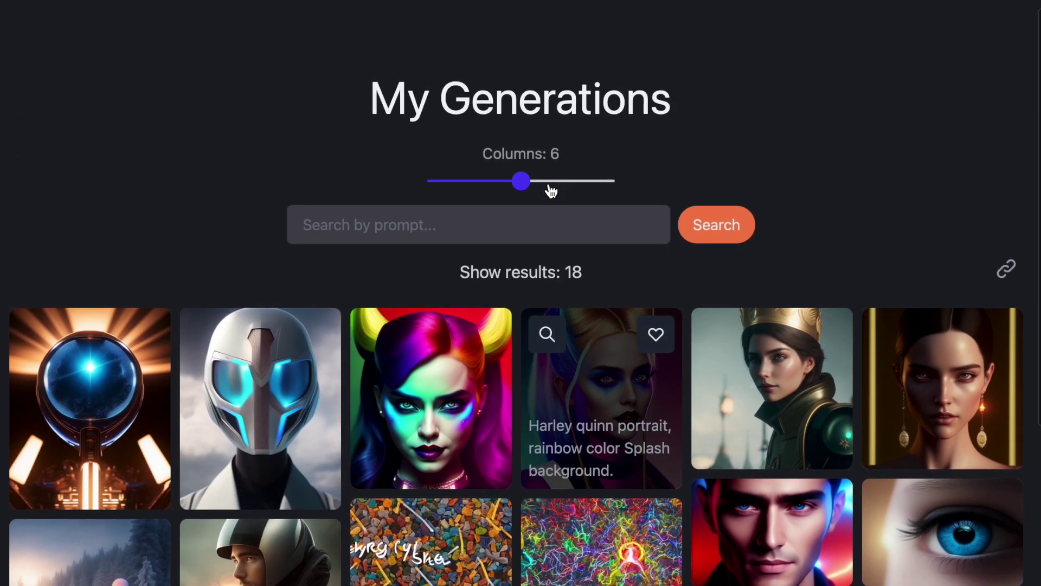
Step: Copy the full command of the starseed alien upscale image from the community feed
{"action": "left_click", "coordinate": [482, 13]}
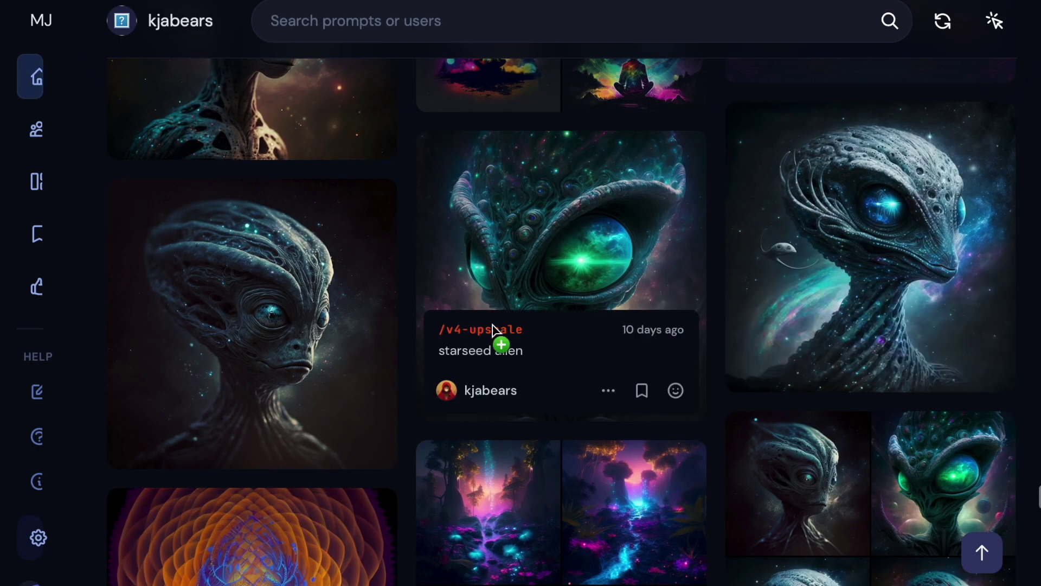
{"action": "left_click", "coordinate": [300, 443]}
{"action": "mouse_move", "coordinate": [249, 242]}
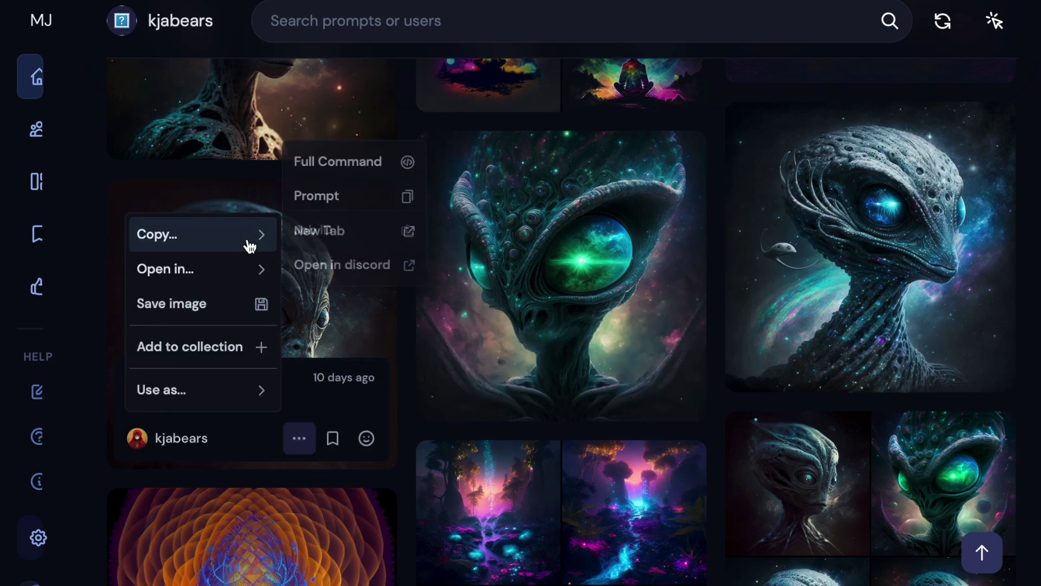
{"action": "left_click", "coordinate": [362, 159]}
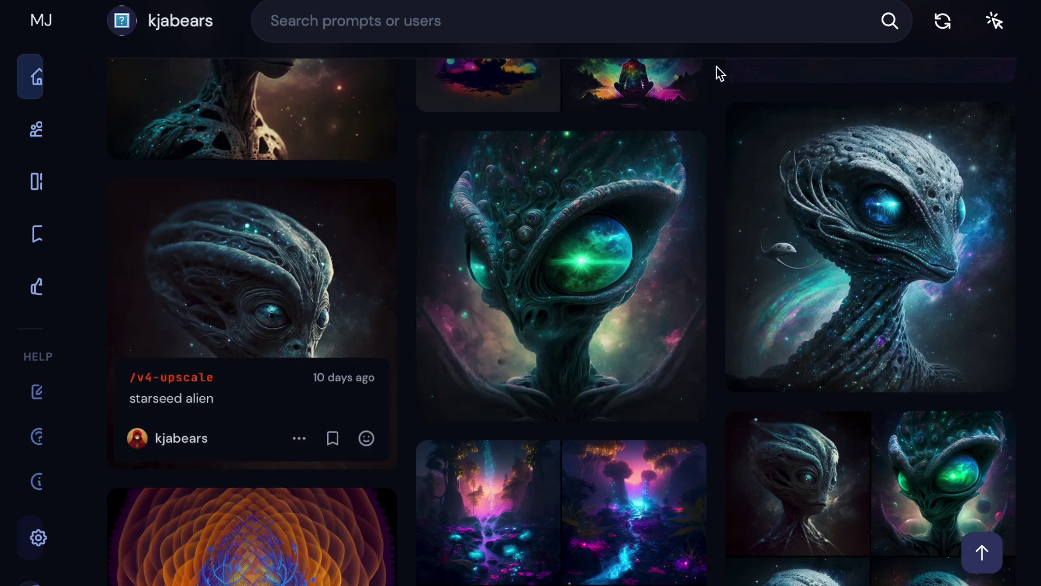
{"action": "scroll", "coordinate": [814, 225], "scroll_direction": "down", "scroll_amount": 6}
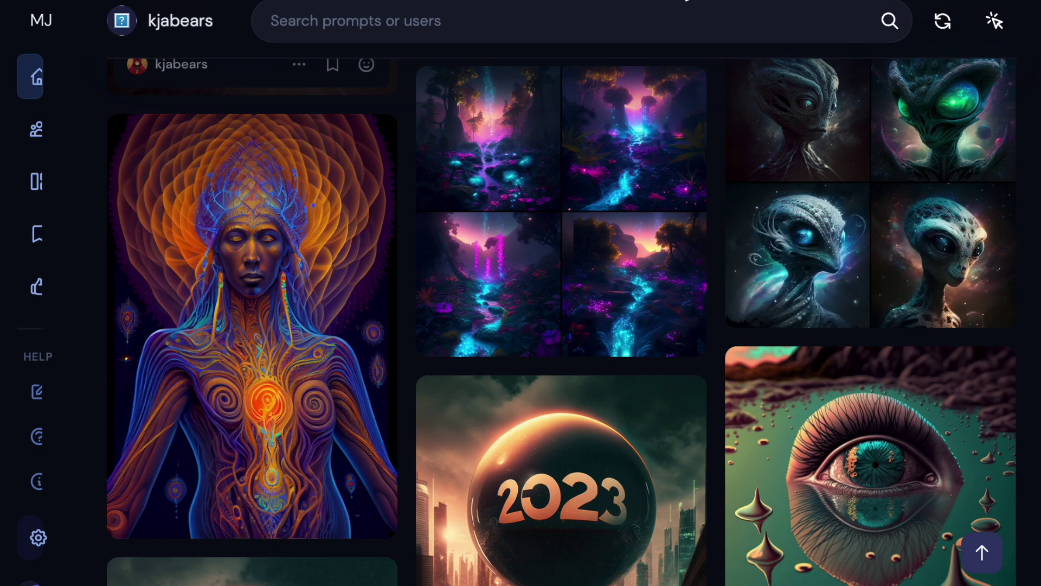
Step: Paste the starseed alien prompt and insert 'realistic blue and grey with light background' before --v 4
{"action": "left_click", "coordinate": [488, 1]}
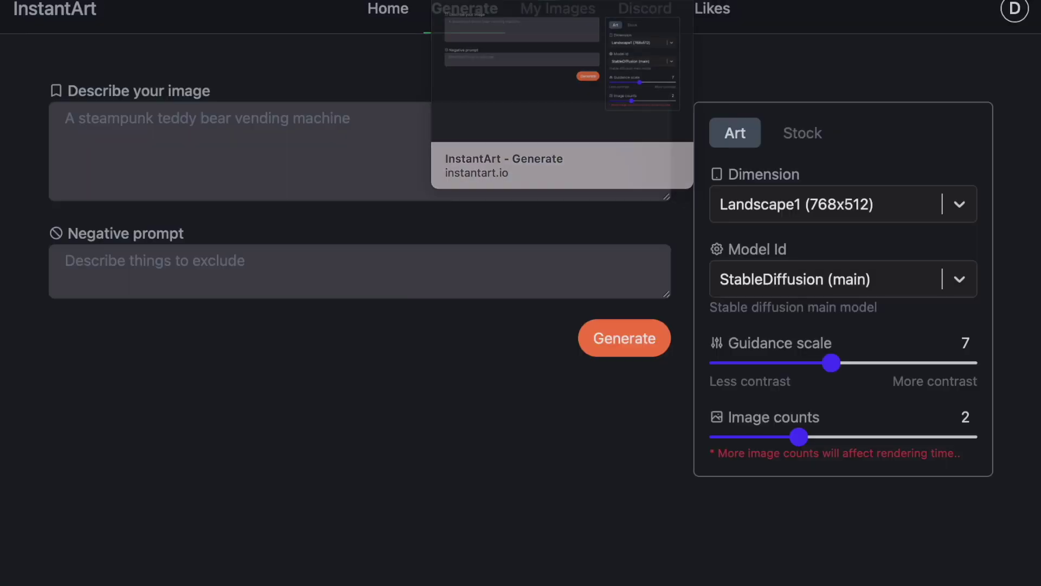
{"action": "left_click", "coordinate": [388, 171]}
{"action": "type", "text": "starseed alien  --v 4"}
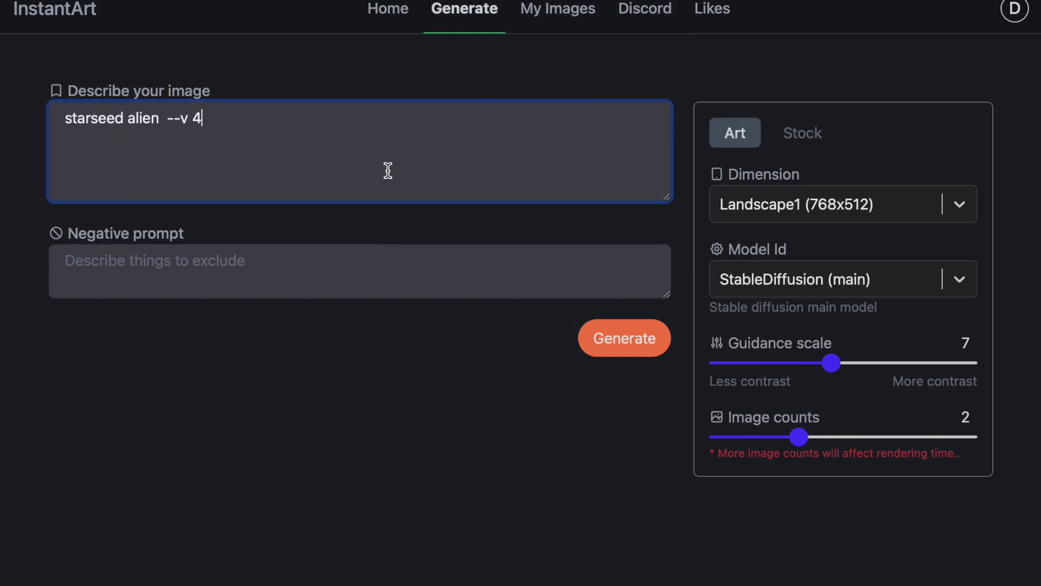
{"action": "left_click", "coordinate": [163, 119]}
{"action": "type", "text": "real"}
{"action": "type", "text": "estic"}
{"action": "key", "text": "BackSpace"}
{"action": "key", "text": "BackSpace"}
{"action": "key", "text": "BackSpace"}
{"action": "key", "text": "BackSpace"}
{"action": "key", "text": "BackSpace"}
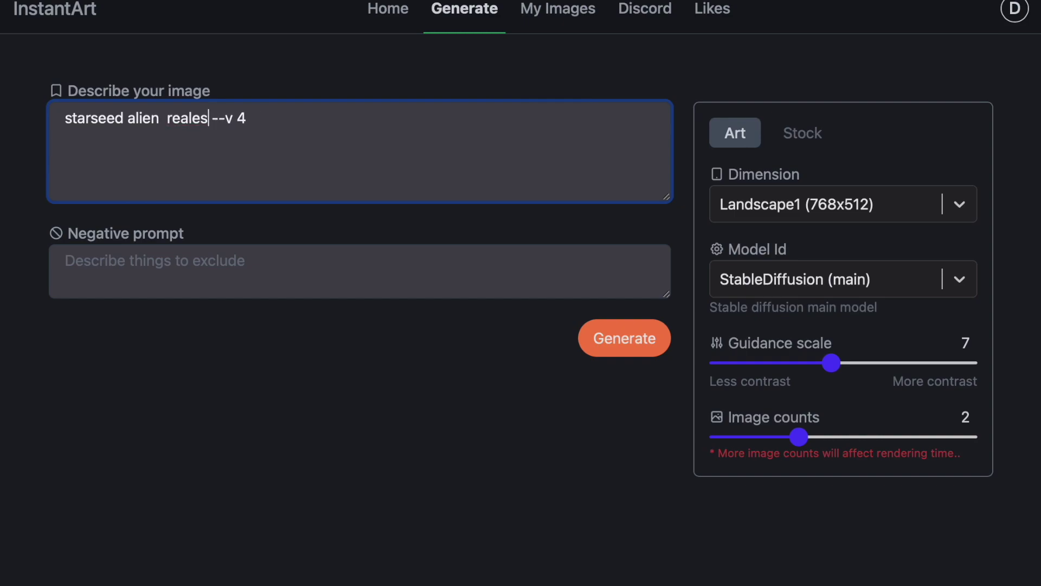
{"action": "type", "text": "istic blue and g"}
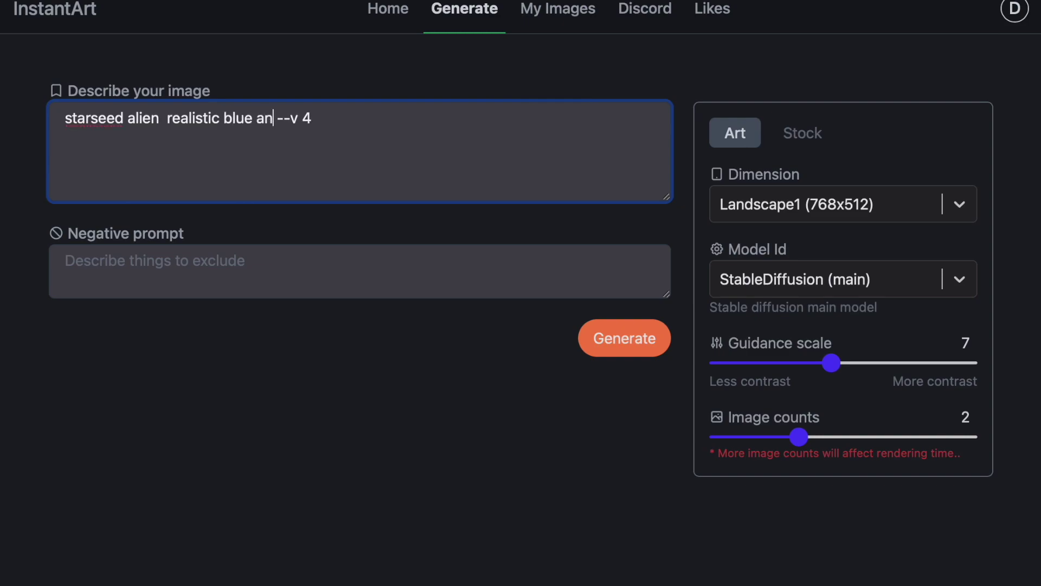
{"action": "type", "text": "rey "}
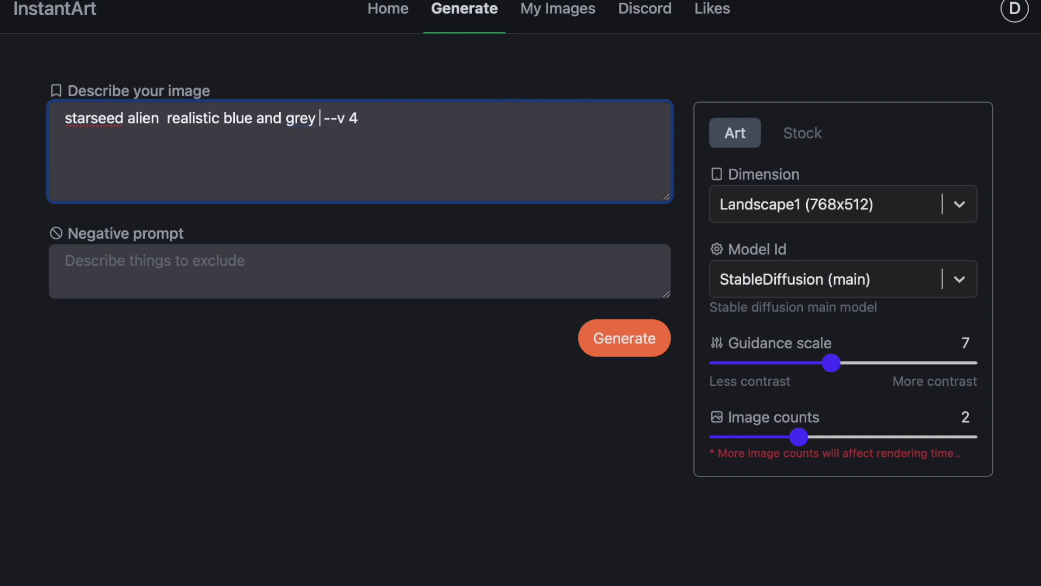
{"action": "type", "text": "with light"}
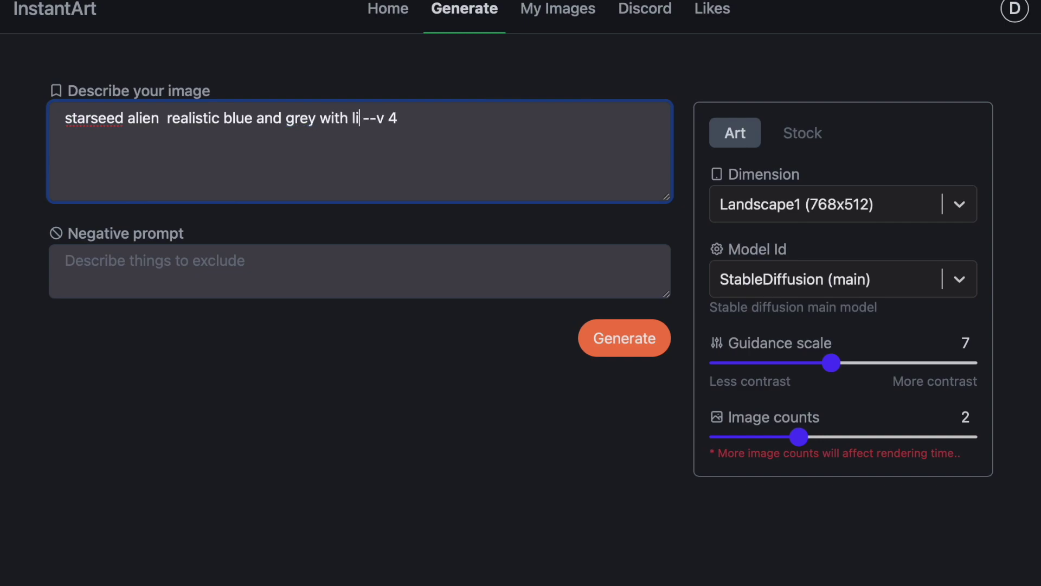
{"action": "type", "text": " background"}
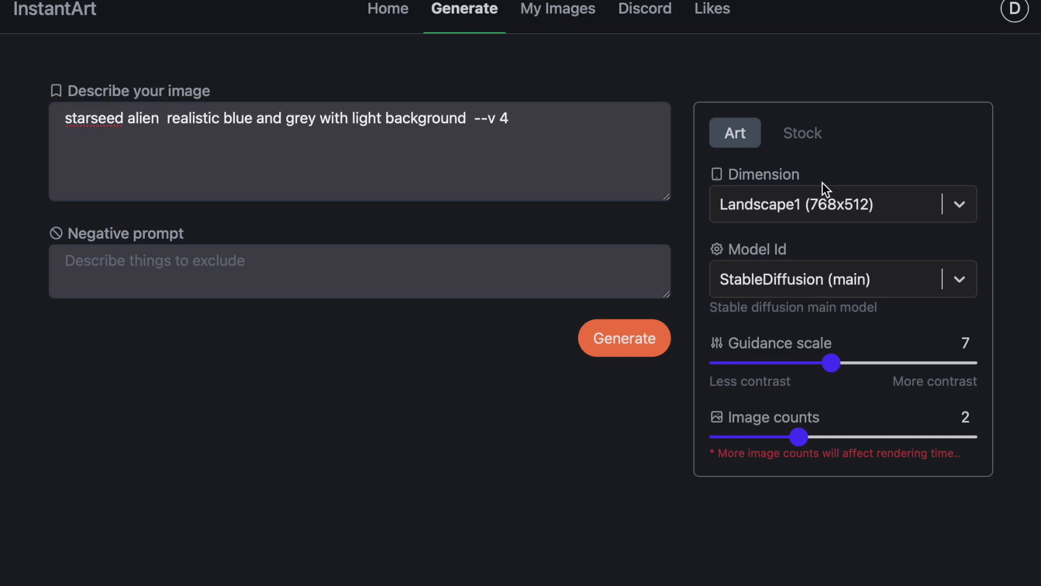
Step: Set Portrait4 (512x768) and the MidJourney V4 inspired model, then generate
{"action": "left_click", "coordinate": [843, 211]}
{"action": "scroll", "coordinate": [833, 458], "scroll_direction": "down", "scroll_amount": 2}
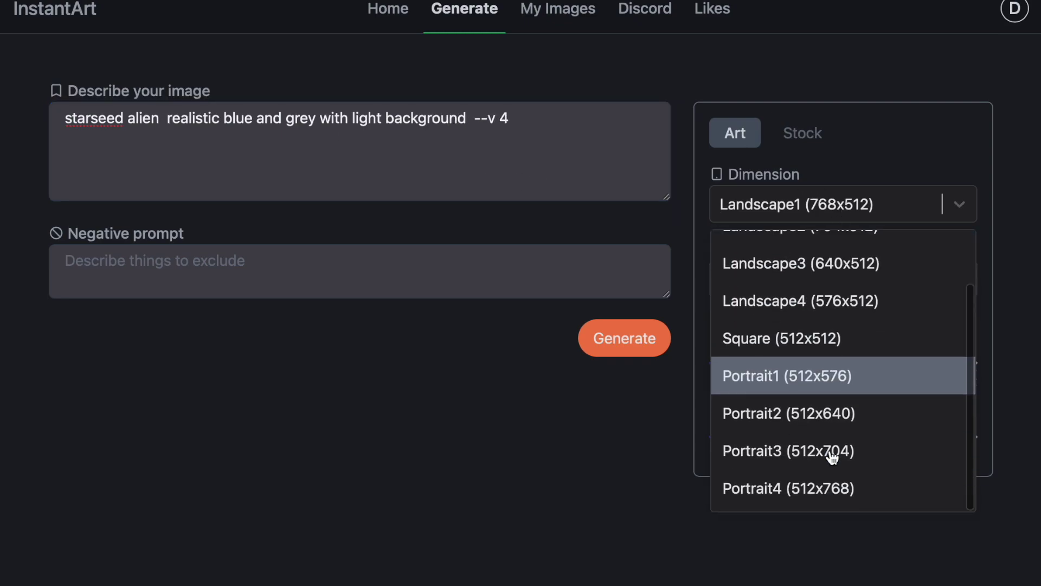
{"action": "left_click", "coordinate": [894, 487]}
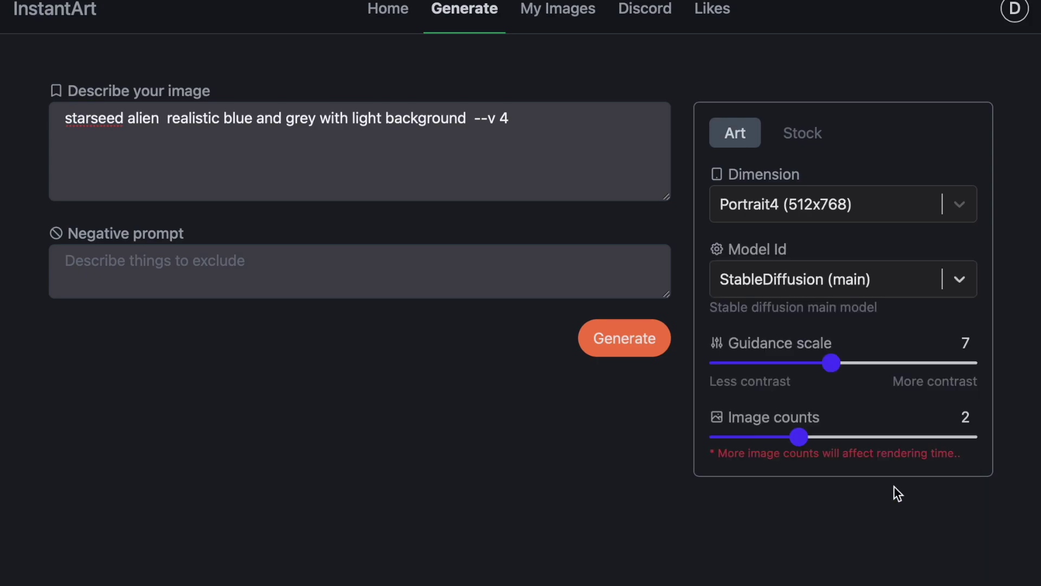
{"action": "left_click", "coordinate": [958, 299]}
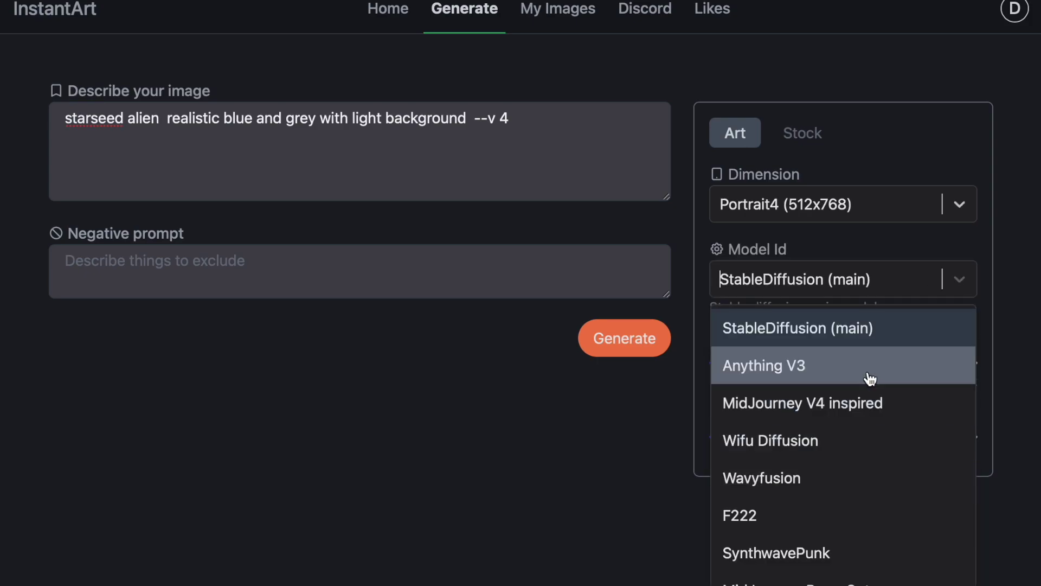
{"action": "left_click", "coordinate": [883, 404]}
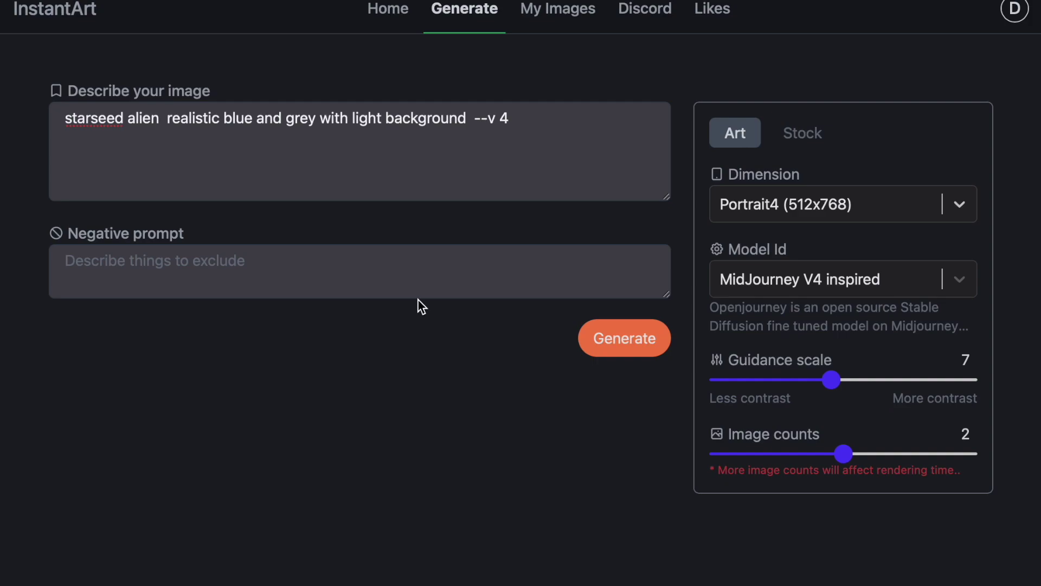
{"action": "left_click", "coordinate": [91, 119]}
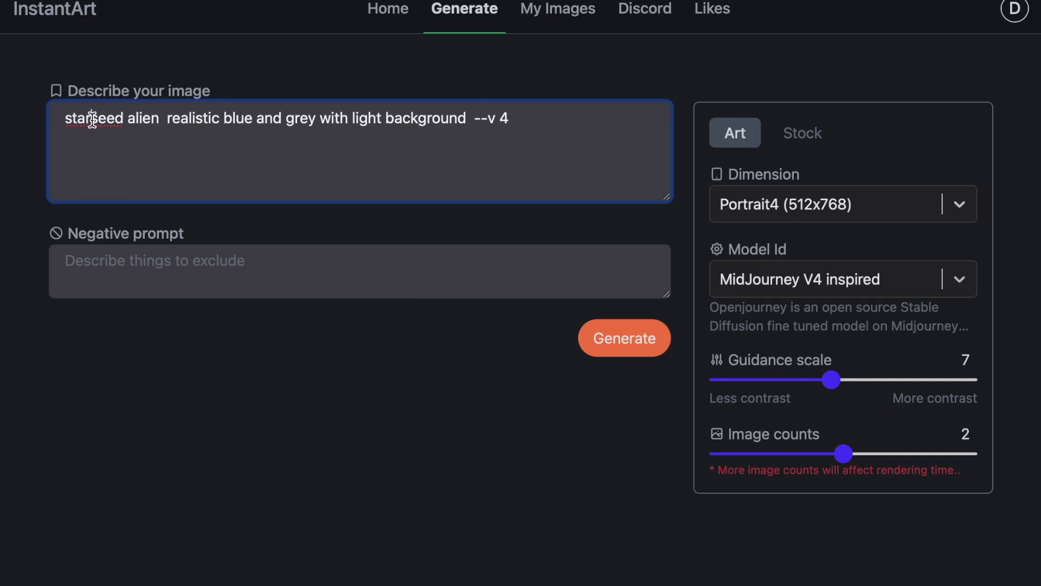
{"action": "left_click", "coordinate": [597, 350]}
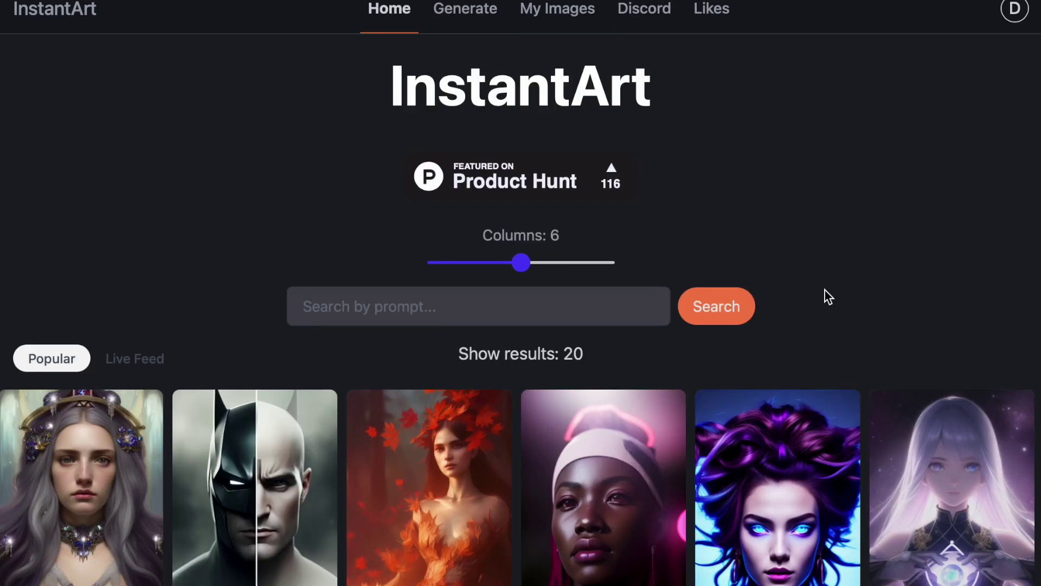
{"action": "scroll", "coordinate": [825, 291], "scroll_direction": "down", "scroll_amount": 2}
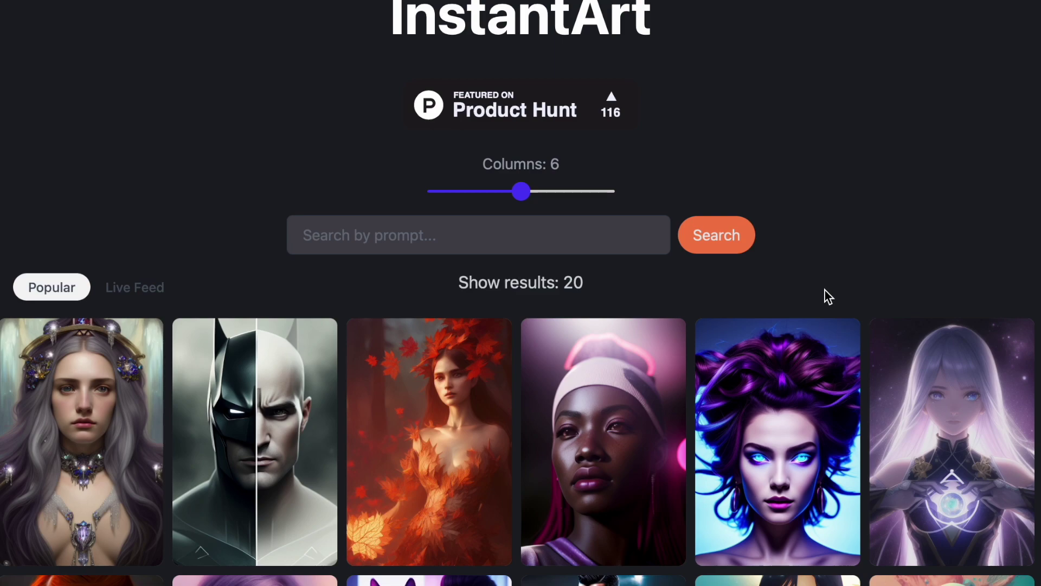
{"action": "scroll", "coordinate": [825, 291], "scroll_direction": "down", "scroll_amount": 3}
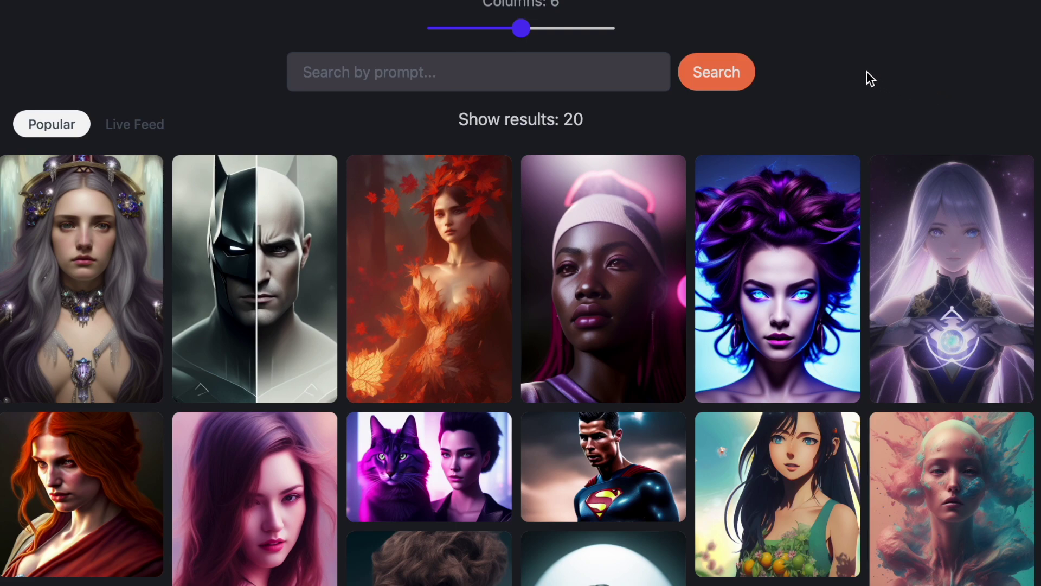
{"action": "scroll", "coordinate": [867, 71], "scroll_direction": "up", "scroll_amount": 3}
{"action": "scroll", "coordinate": [781, 111], "scroll_direction": "up", "scroll_amount": 2}
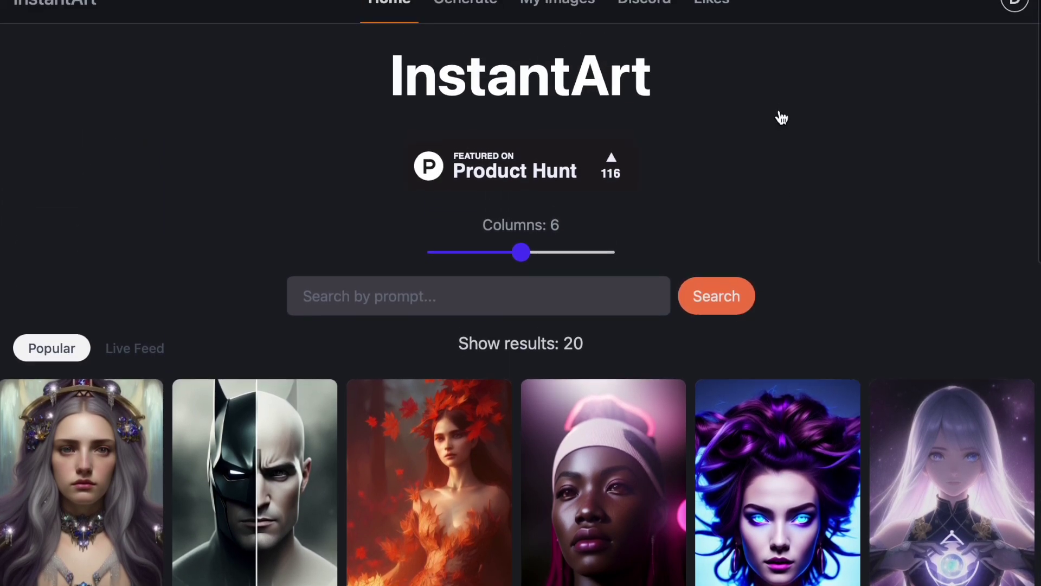